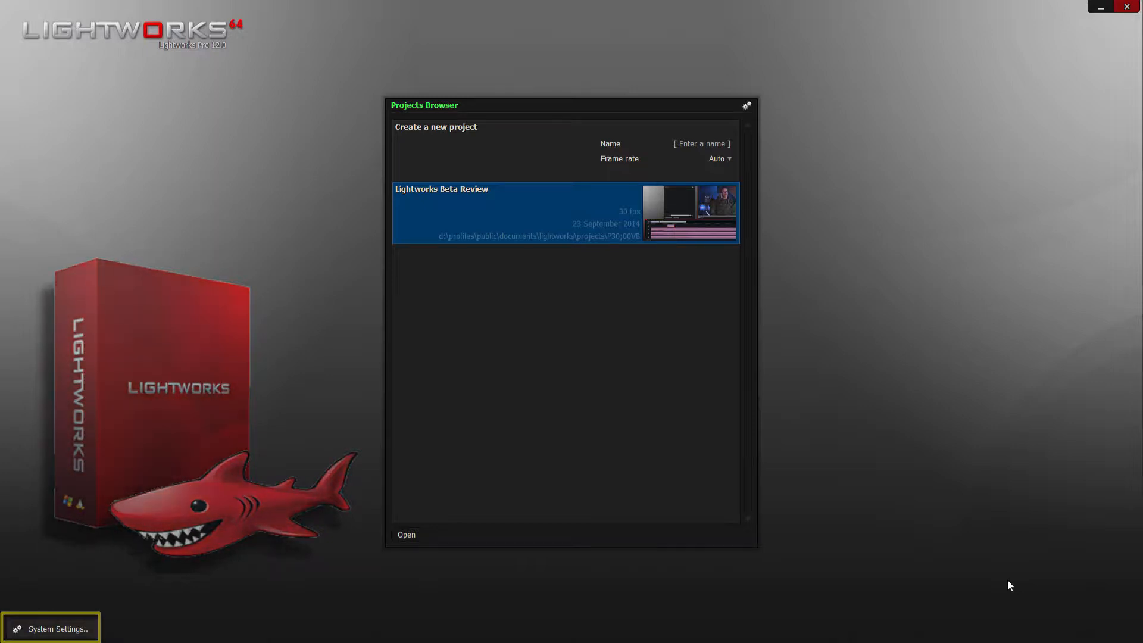
- Open the interface appearance settings and set the heading colour to light blue (96, 186, 255) and the text colour to a neutral light grey
{"action": "left_click", "coordinate": [70, 630]}
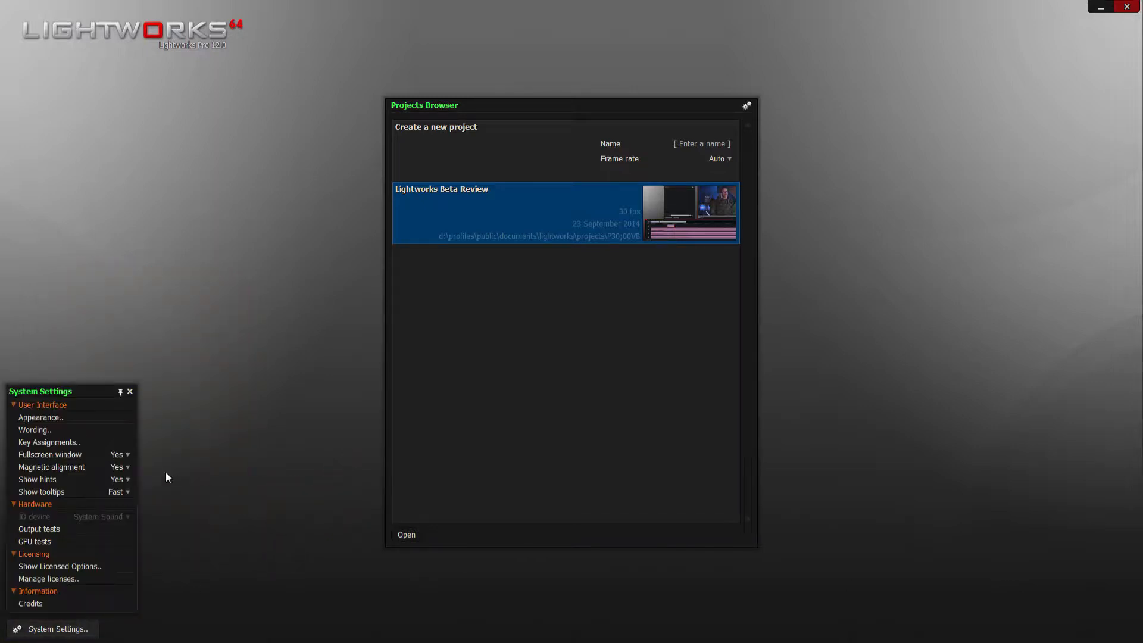
{"action": "left_click", "coordinate": [77, 422]}
{"action": "left_click", "coordinate": [216, 455]}
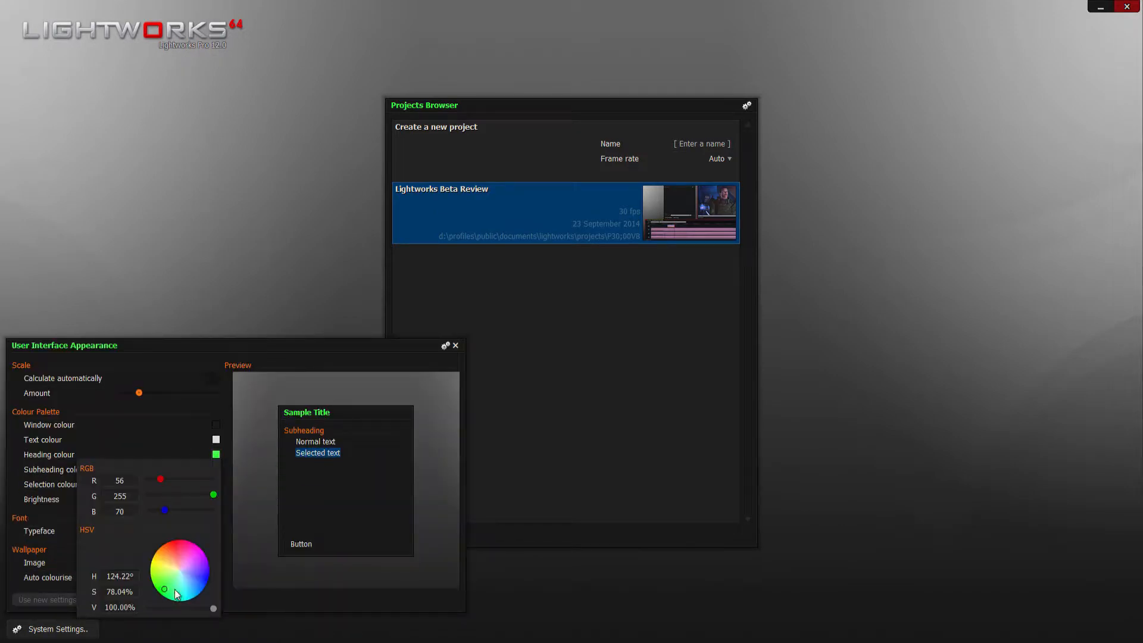
{"action": "mouse_move", "coordinate": [174, 590]}
{"action": "left_mouse_down"}
{"action": "mouse_move", "coordinate": [187, 590]}
{"action": "mouse_move", "coordinate": [181, 569]}
{"action": "mouse_move", "coordinate": [193, 583]}
{"action": "left_mouse_up"}
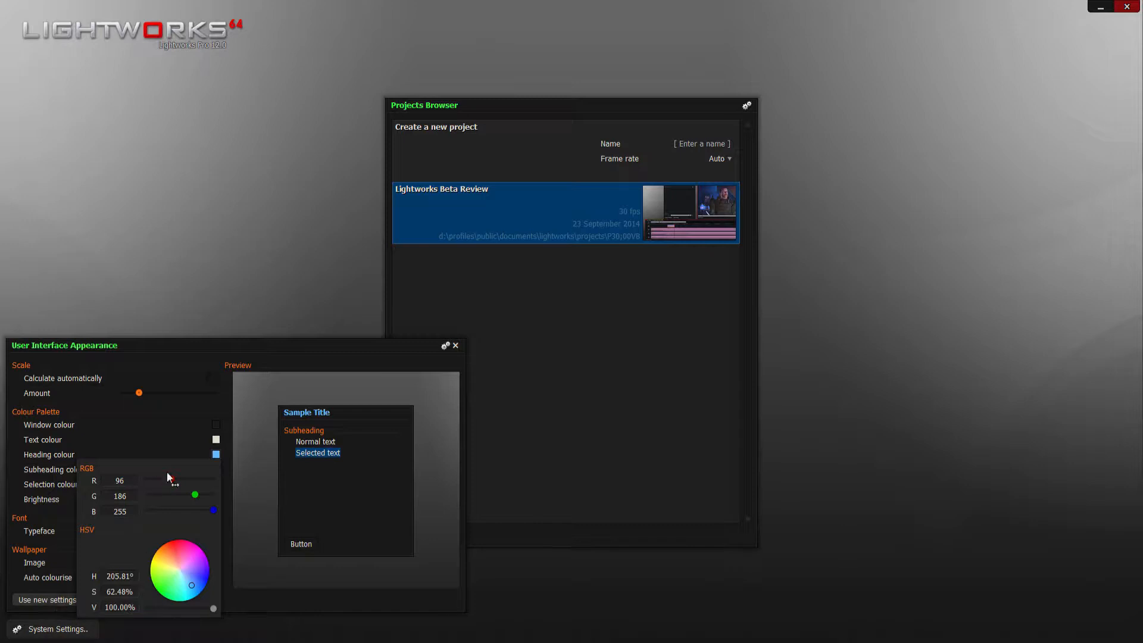
{"action": "left_click", "coordinate": [216, 439]}
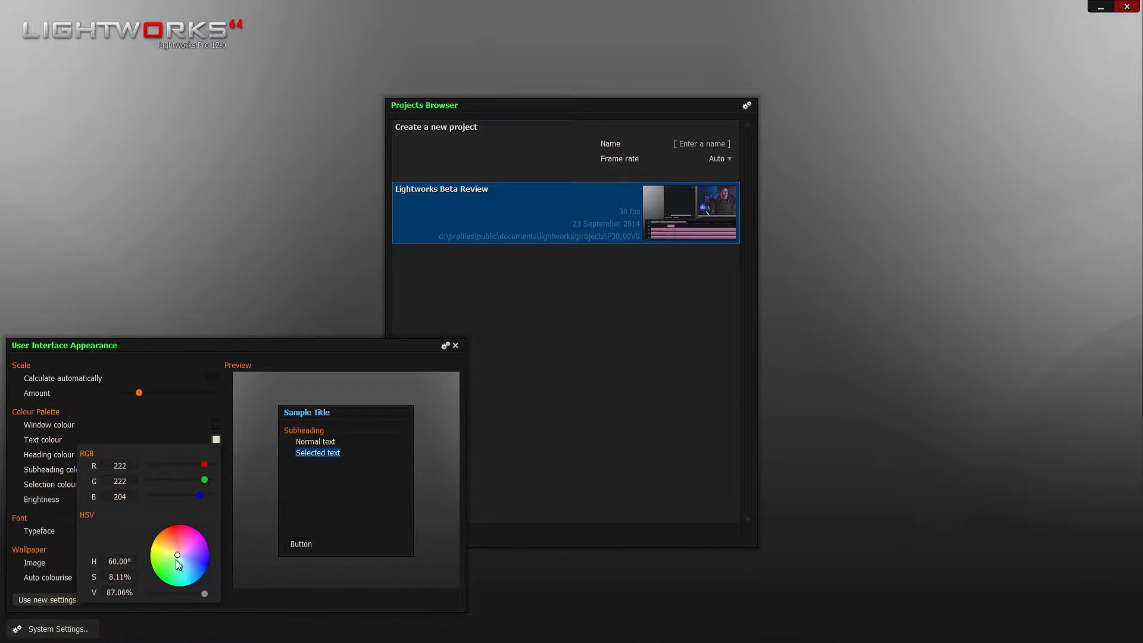
{"action": "left_click_drag", "start_coordinate": [178, 560], "coordinate": [182, 561]}
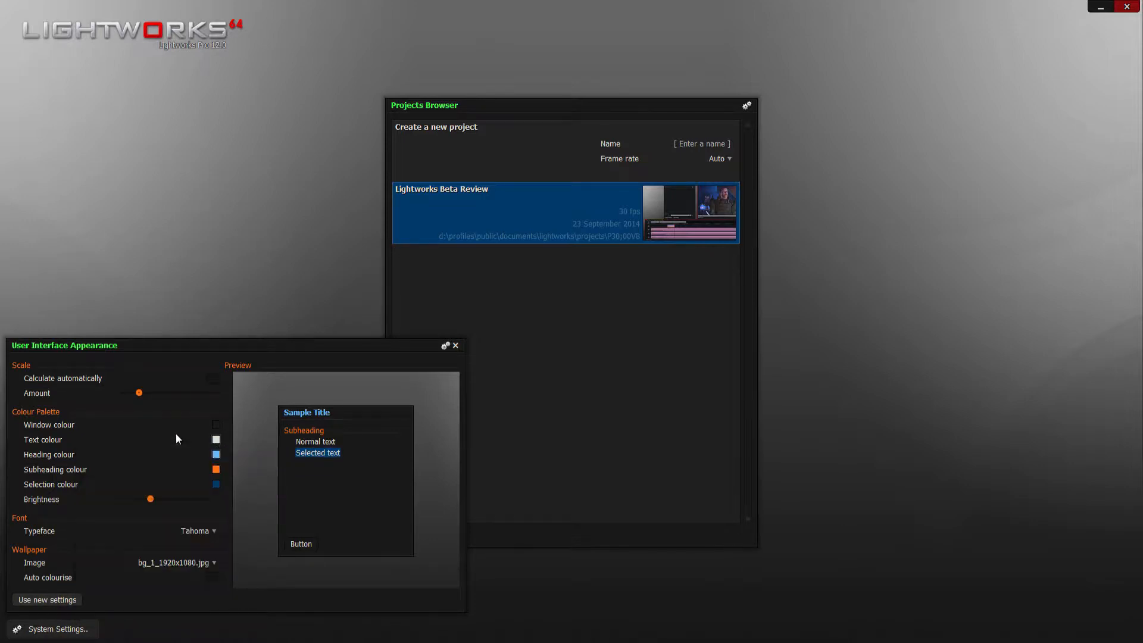
- Set the subheading colour to light purple and the heading colour to bright green (70, 255, 56)
{"action": "left_click", "coordinate": [216, 454]}
{"action": "left_click", "coordinate": [216, 469]}
{"action": "left_click_drag", "start_coordinate": [202, 595], "coordinate": [162, 584]}
{"action": "left_click", "coordinate": [216, 455]}
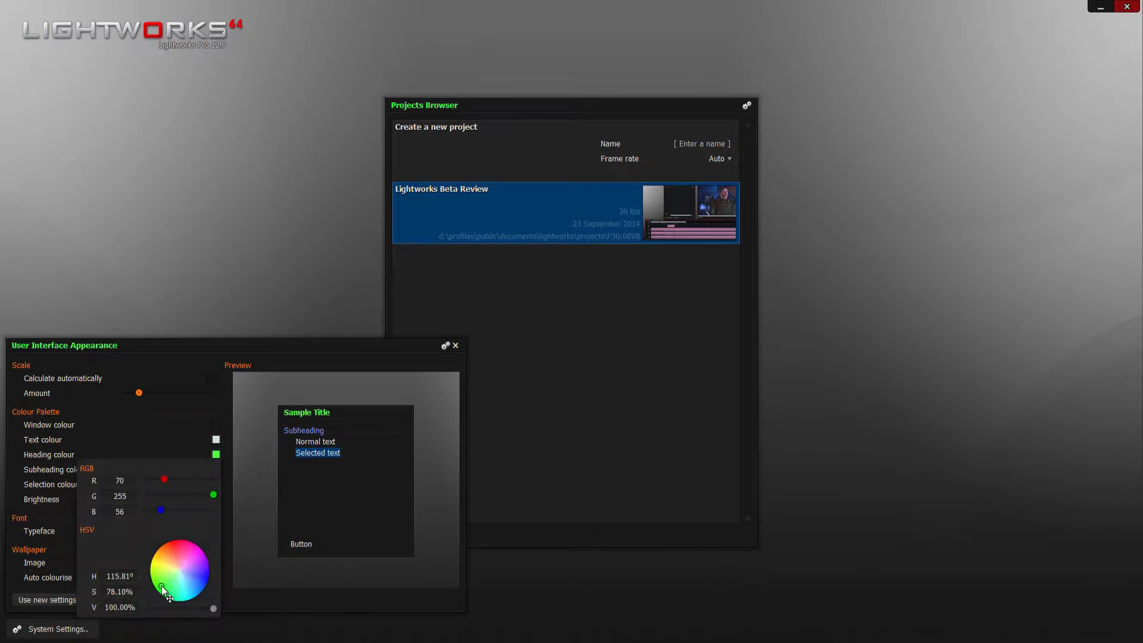
- Set the selection colour to olive (108, 101, 38) and apply the new appearance settings
{"action": "left_click", "coordinate": [213, 486]}
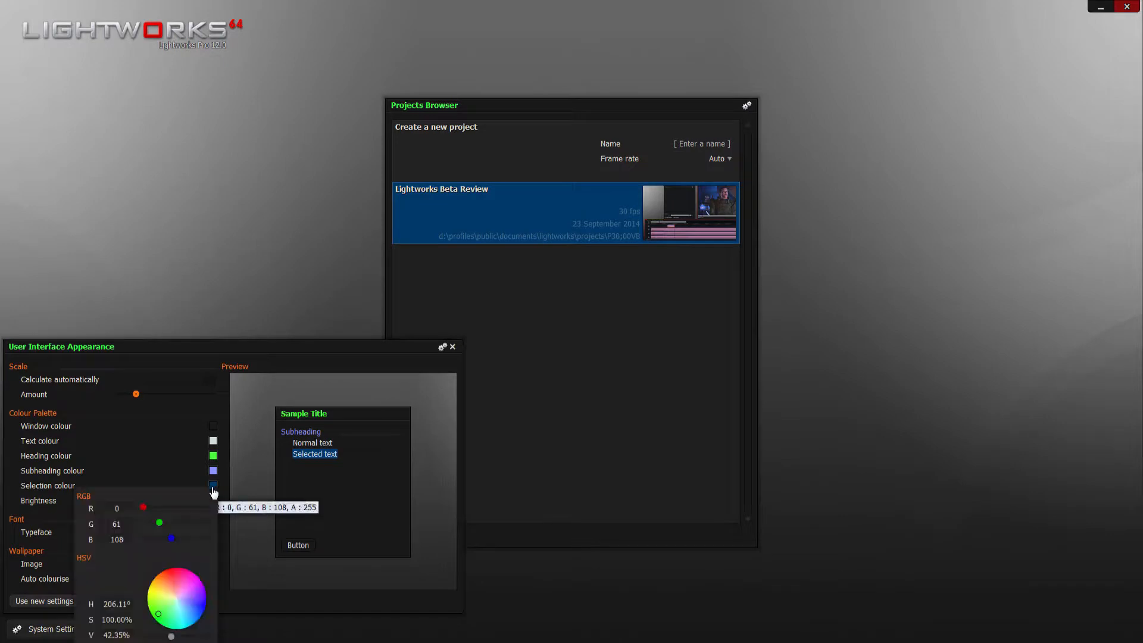
{"action": "left_click", "coordinate": [159, 591]}
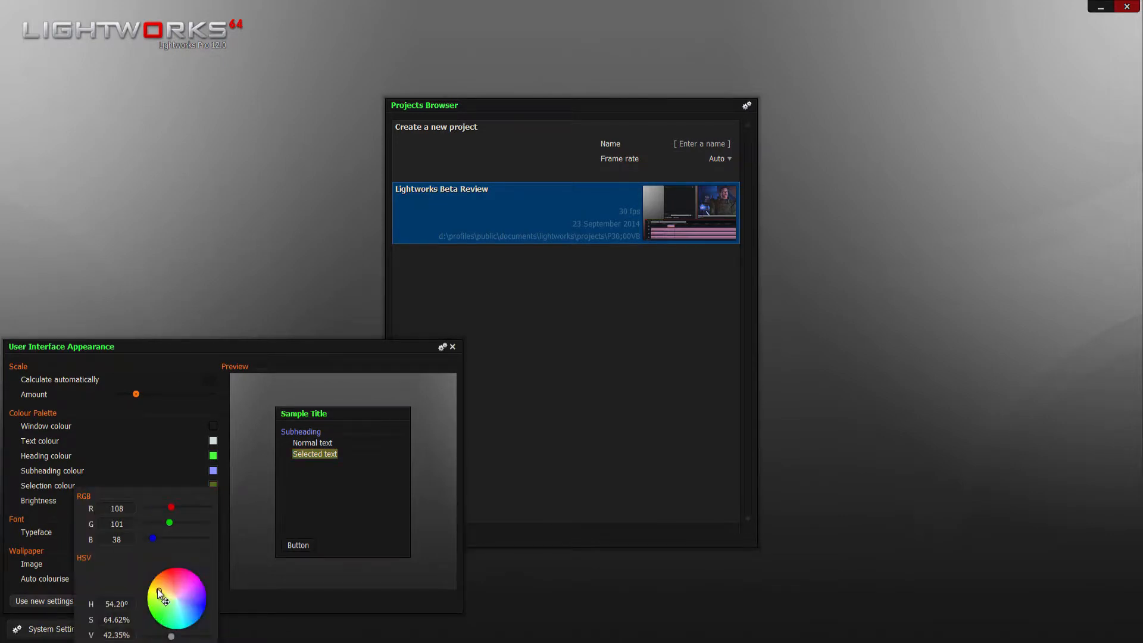
{"action": "left_click", "coordinate": [44, 601]}
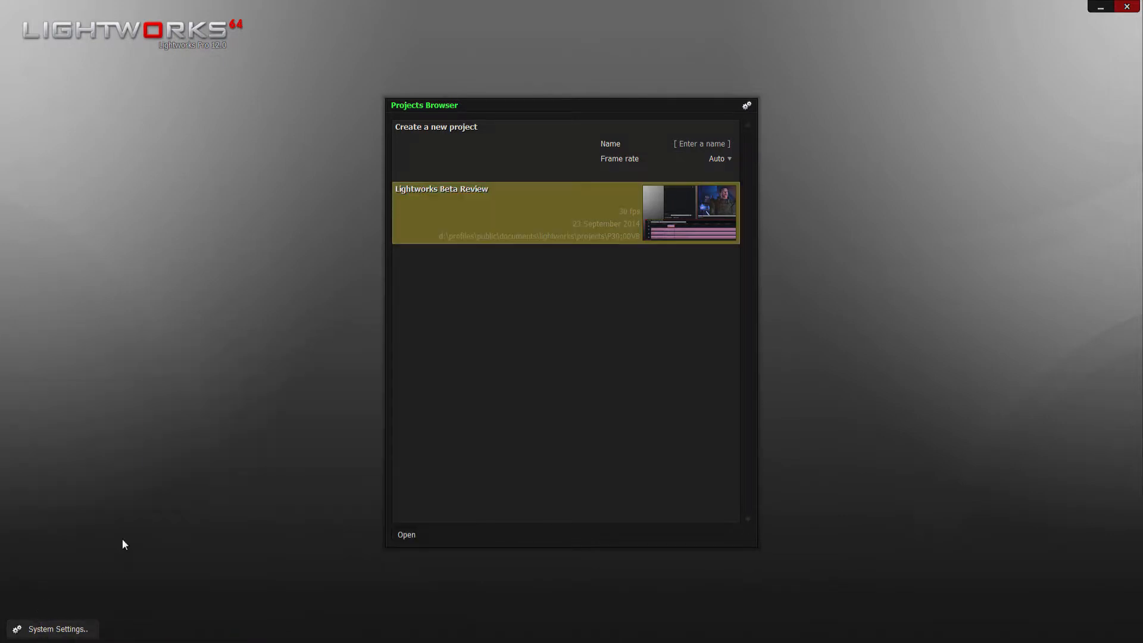
- View the interface wording list and the key assignments in the system settings
{"action": "left_click", "coordinate": [54, 628]}
{"action": "left_click", "coordinate": [36, 430]}
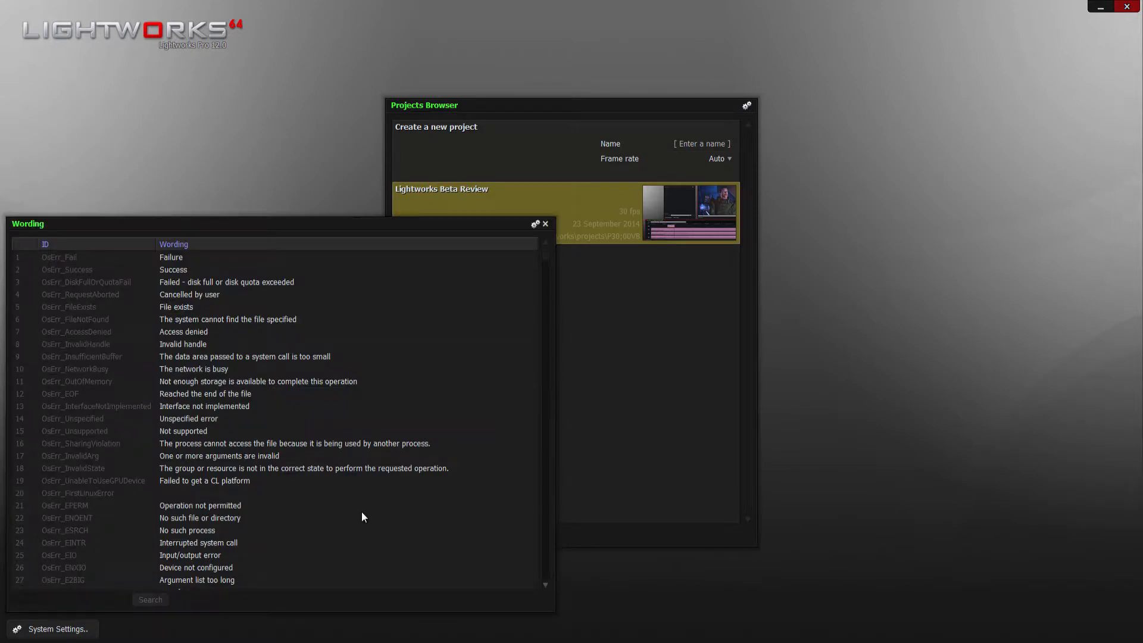
{"action": "left_click", "coordinate": [74, 629]}
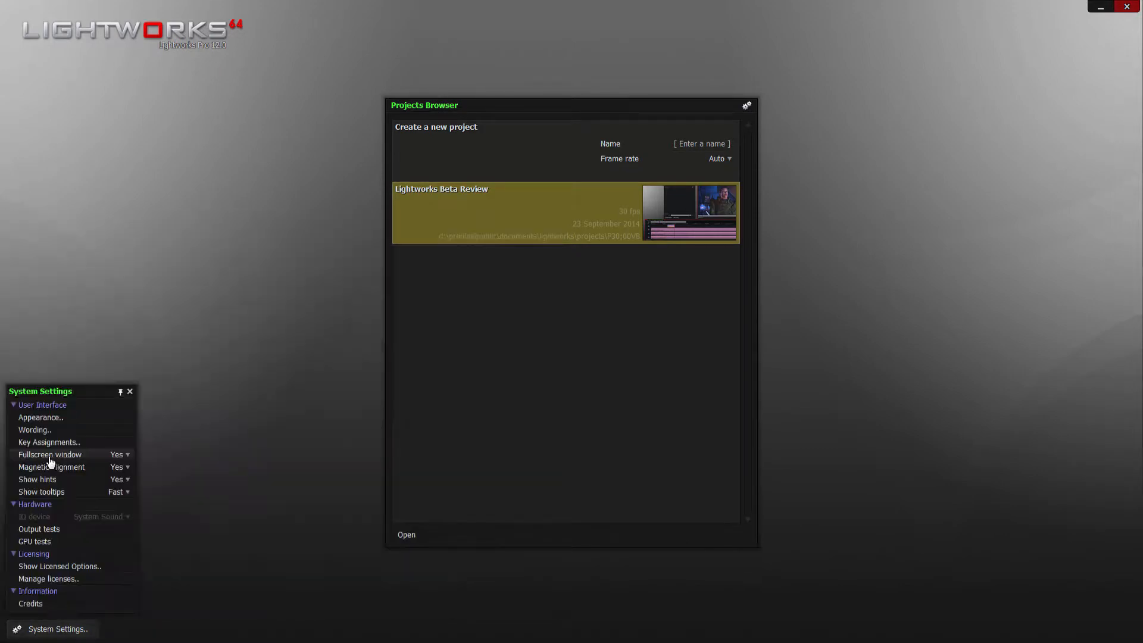
{"action": "left_click", "coordinate": [57, 443]}
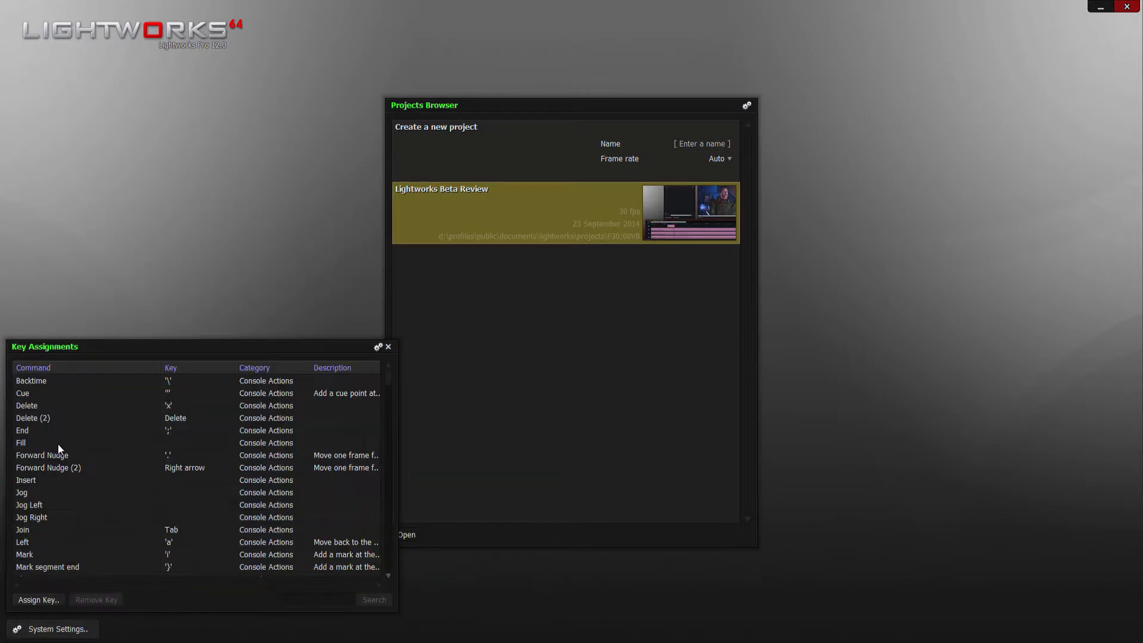
- Run the GPU tests from the system settings and close their results
{"action": "left_click", "coordinate": [33, 630]}
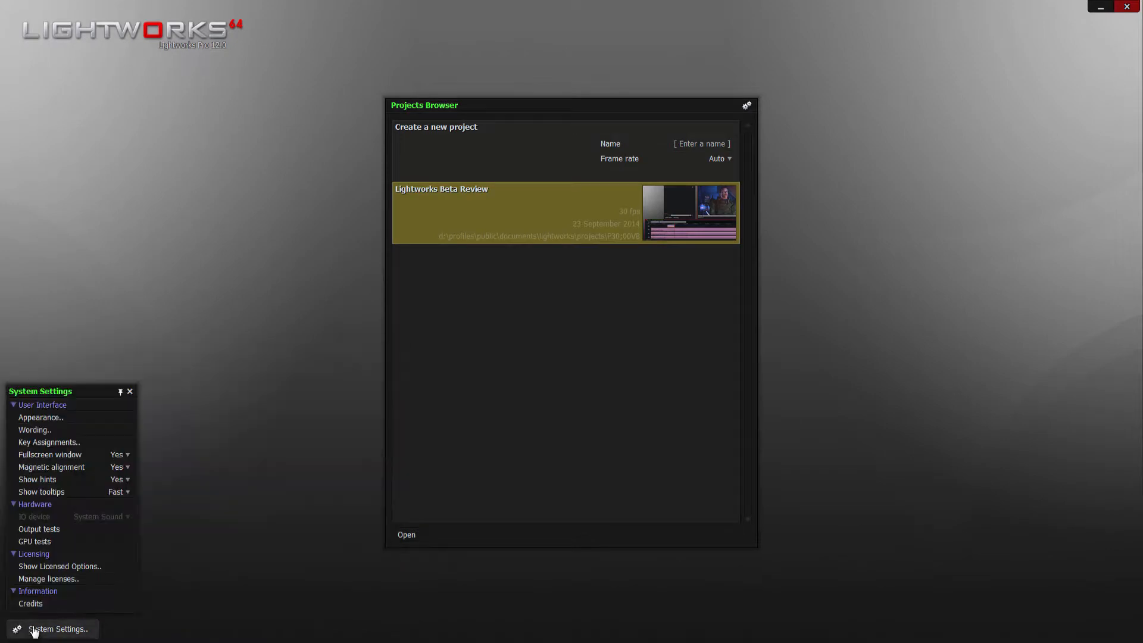
{"action": "left_click", "coordinate": [31, 542]}
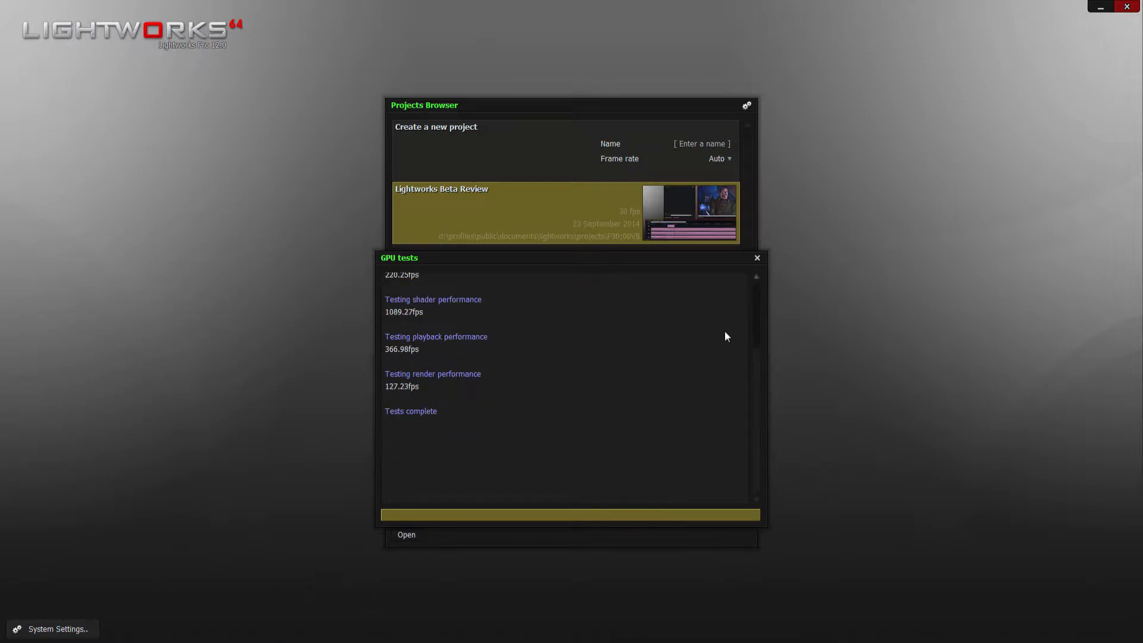
{"action": "left_click", "coordinate": [757, 259]}
{"action": "left_click", "coordinate": [56, 628]}
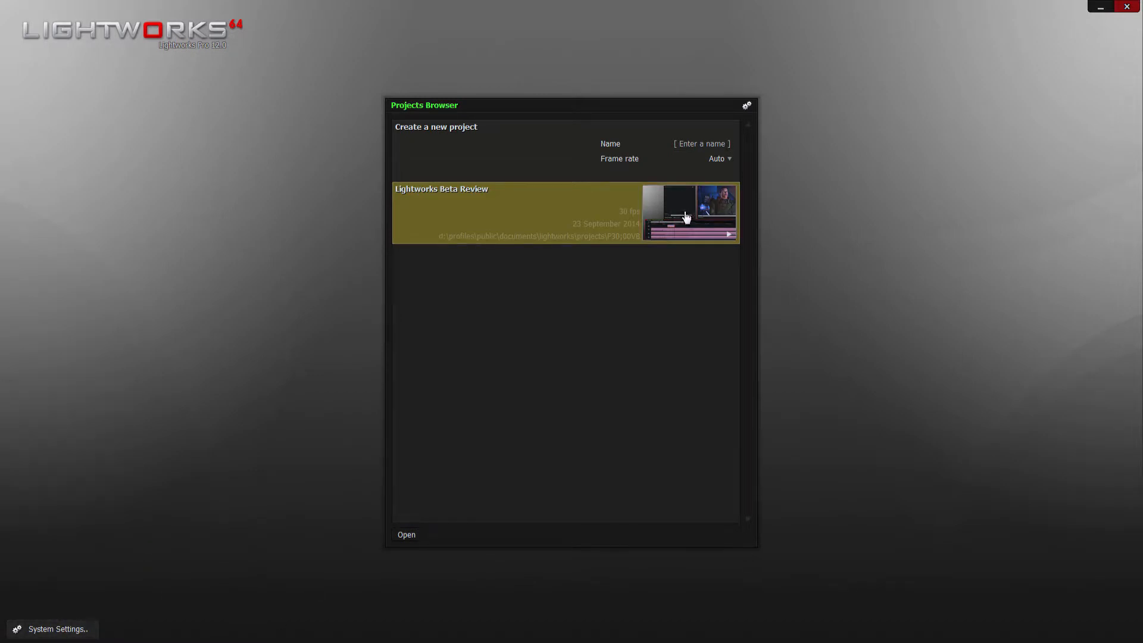
- Look at the rooms of the Lightworks Beta Review project and at the project browser's options
{"action": "mouse_move", "coordinate": [696, 211]}
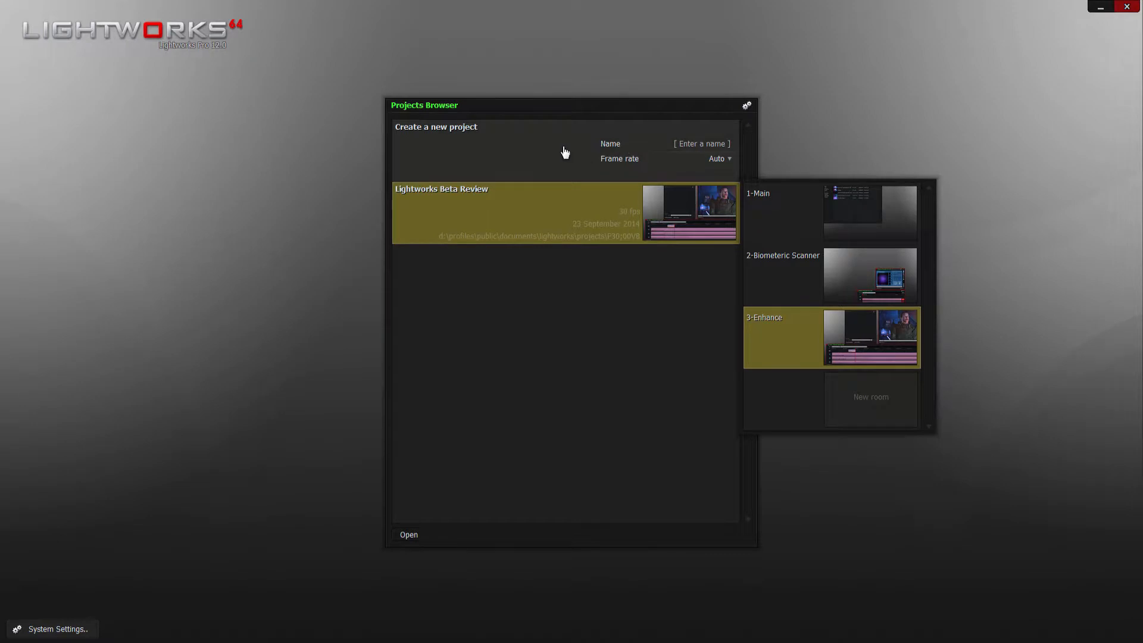
{"action": "left_click", "coordinate": [748, 108]}
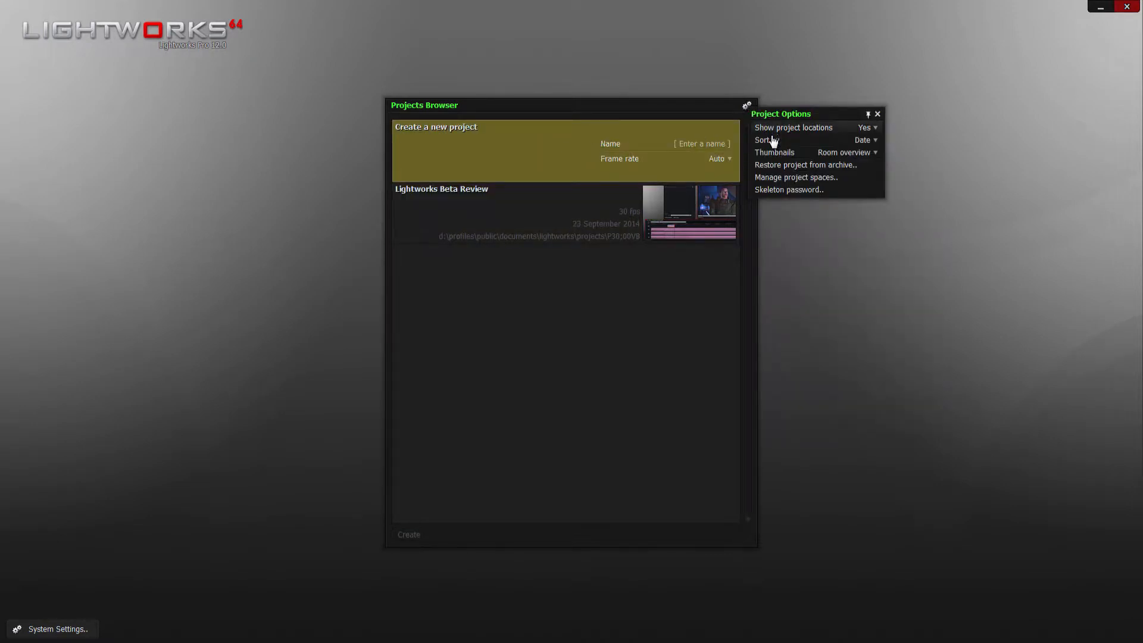
{"action": "left_click", "coordinate": [685, 323]}
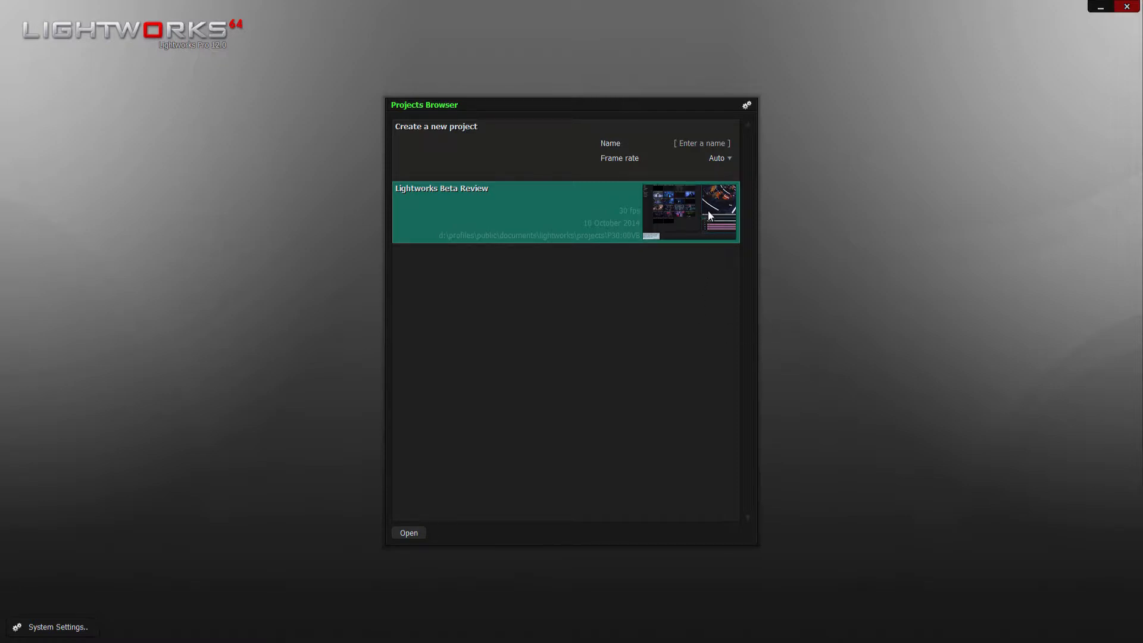
- Open the Lightworks Beta Review project in its 1-Main room
{"action": "mouse_move", "coordinate": [686, 226]}
{"action": "left_click", "coordinate": [729, 234]}
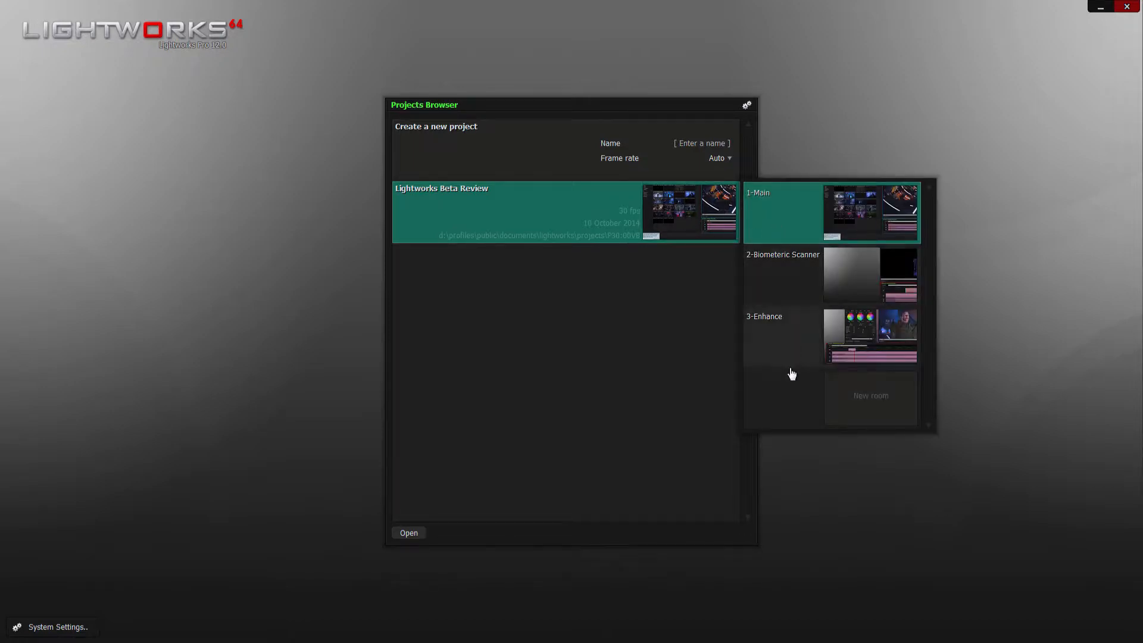
{"action": "left_click", "coordinate": [868, 224]}
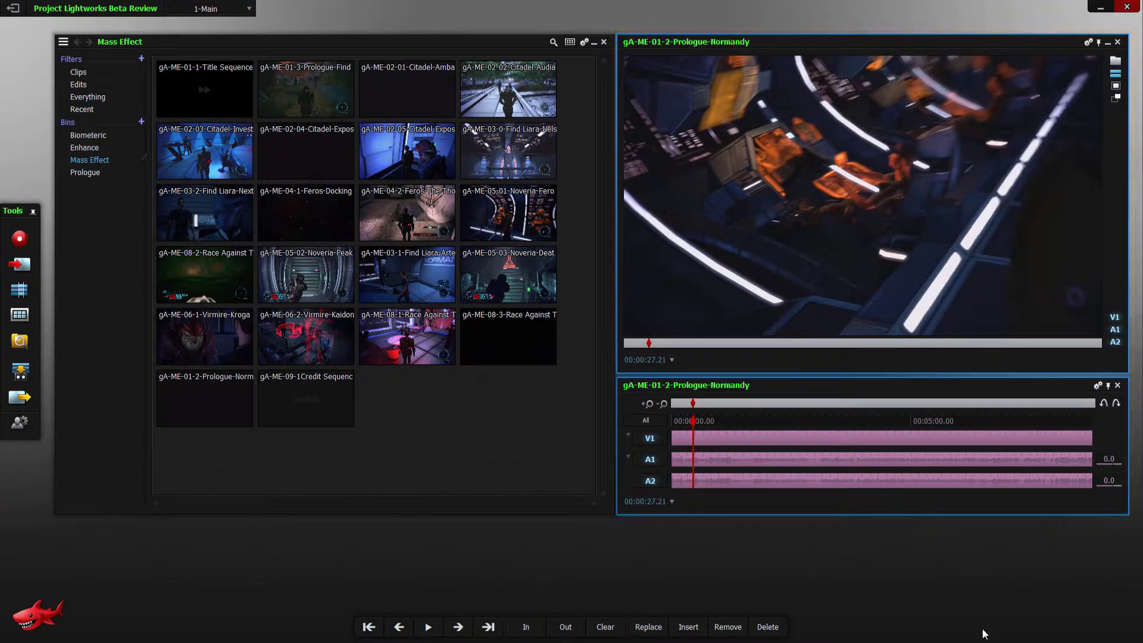
- View the project's room list, its details, and its video and audio settings, including letterbox, conversions and stereo 3D
{"action": "left_click", "coordinate": [249, 8]}
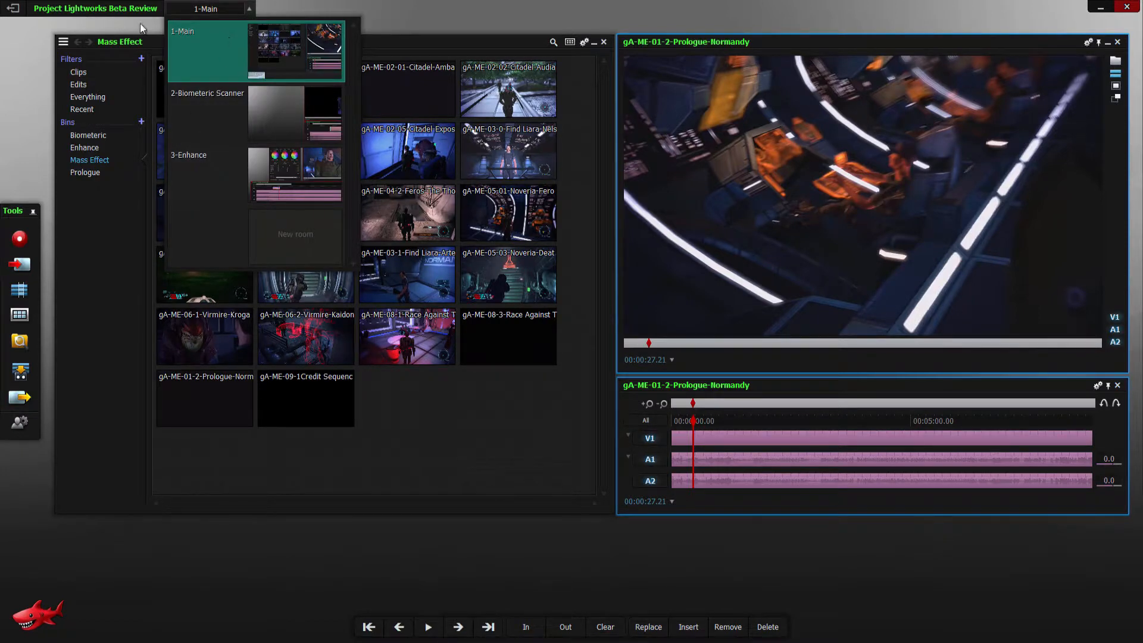
{"action": "left_click", "coordinate": [89, 9]}
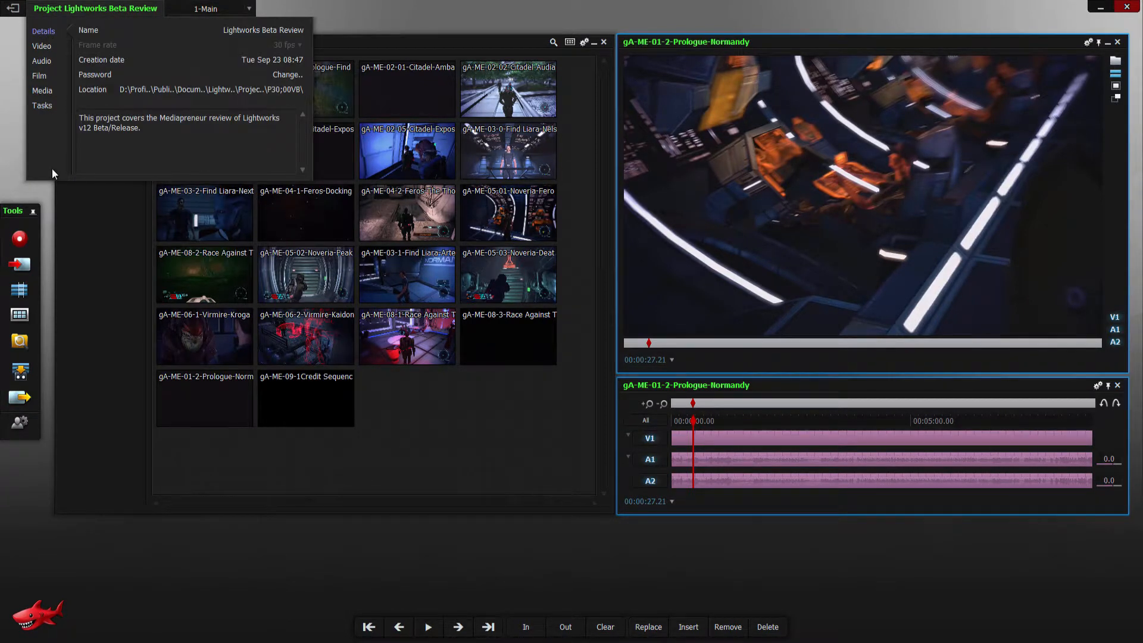
{"action": "left_click", "coordinate": [41, 46]}
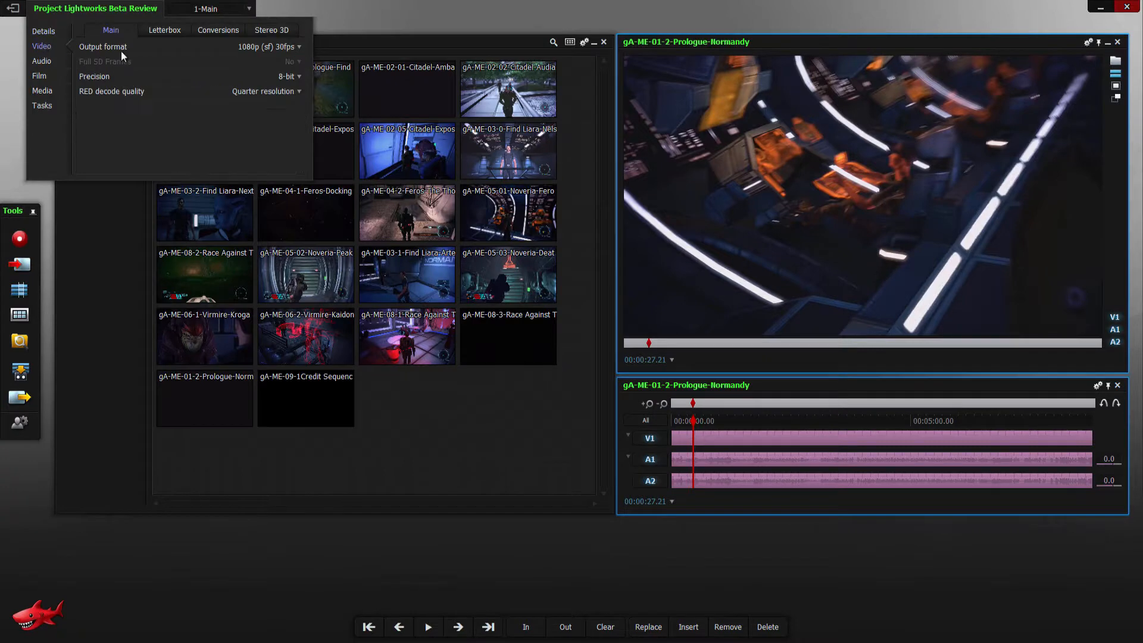
{"action": "left_click", "coordinate": [165, 30]}
{"action": "left_click", "coordinate": [226, 30]}
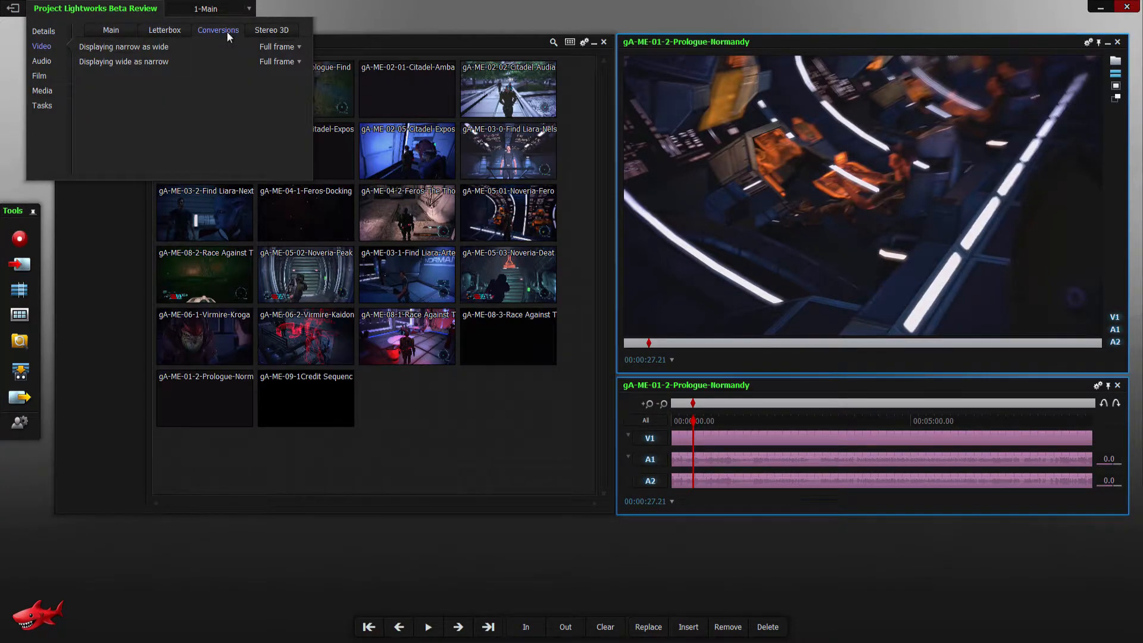
{"action": "left_click", "coordinate": [275, 34]}
{"action": "left_click", "coordinate": [47, 62]}
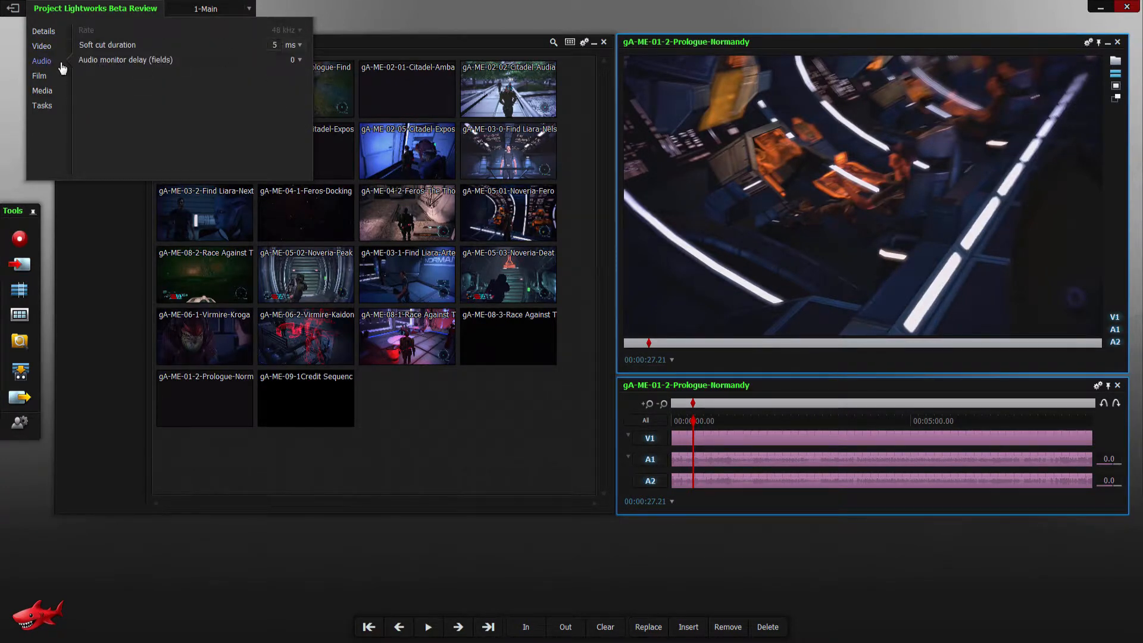
- View the precision and RED decode quality choices in the project's main video settings
{"action": "left_click", "coordinate": [44, 48]}
{"action": "left_click", "coordinate": [113, 31]}
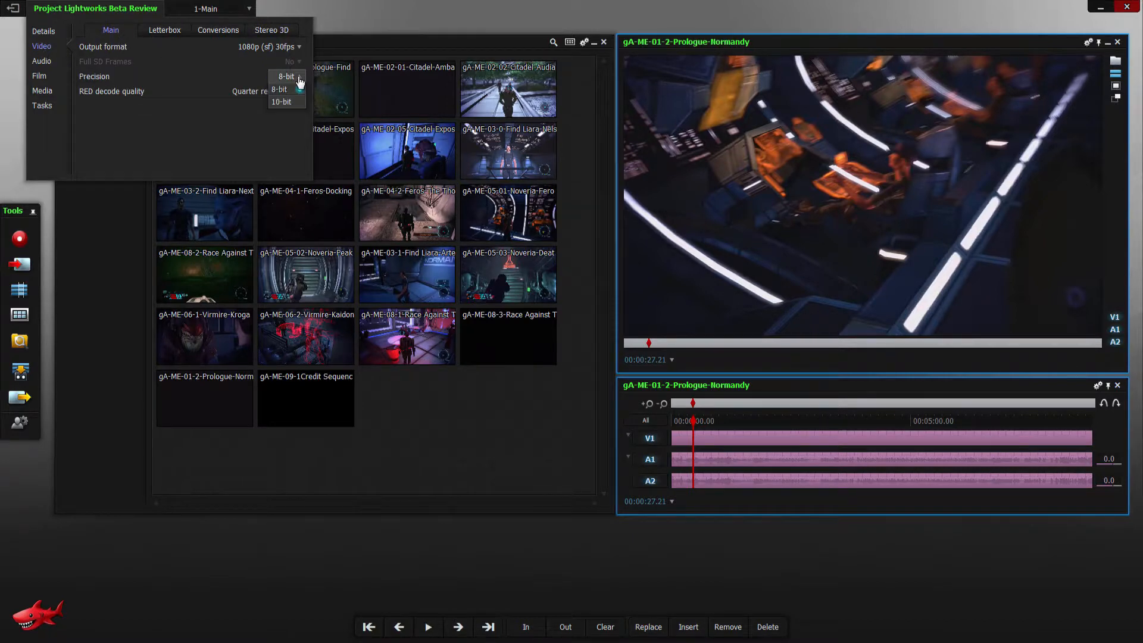
{"action": "left_click", "coordinate": [302, 98]}
{"action": "left_click", "coordinate": [125, 136]}
- Review the project's film, media location and background task settings, including the dialog for adding a media folder, and close the project card
{"action": "left_click", "coordinate": [41, 77]}
{"action": "left_click", "coordinate": [43, 91]}
{"action": "left_click", "coordinate": [95, 167]}
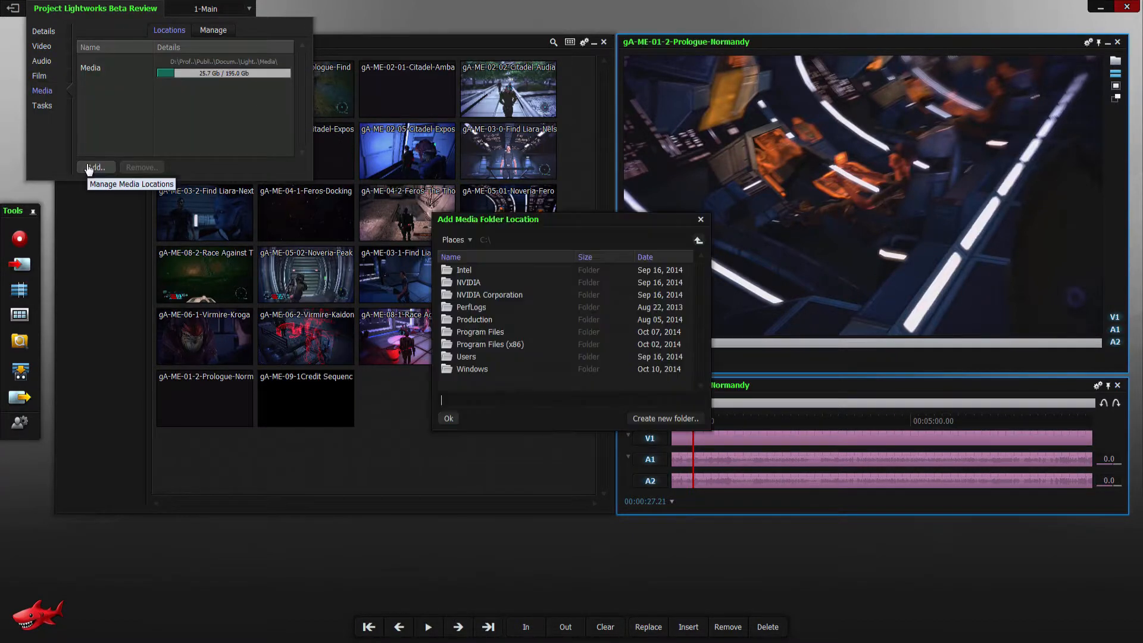
{"action": "left_click", "coordinate": [700, 219]}
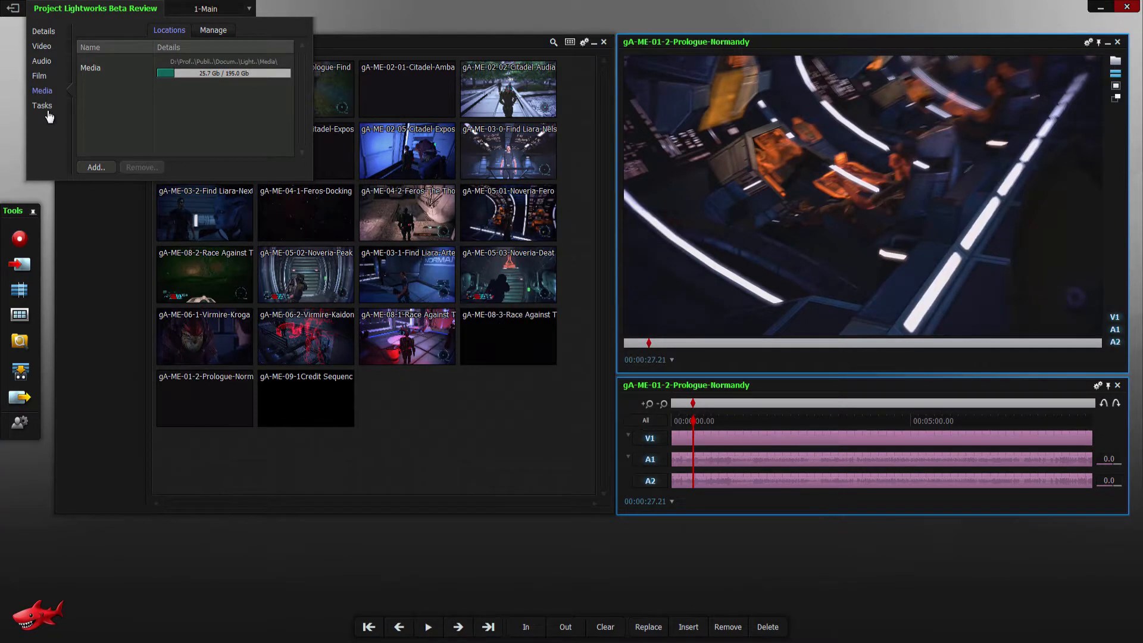
{"action": "left_click", "coordinate": [42, 105]}
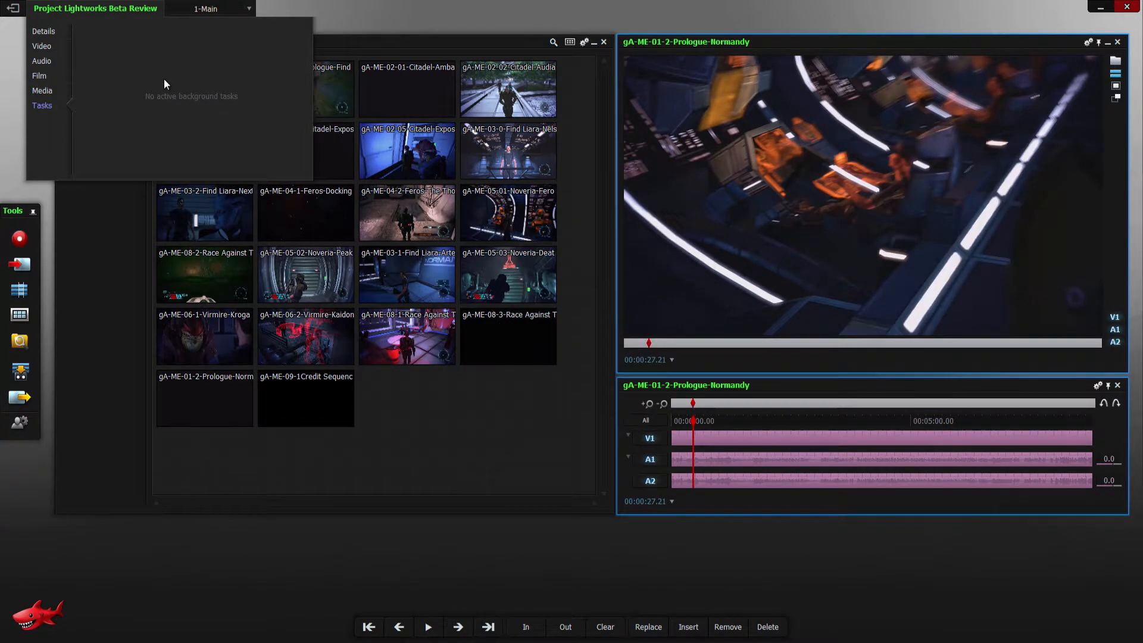
{"action": "left_click", "coordinate": [43, 31]}
{"action": "left_click", "coordinate": [95, 9]}
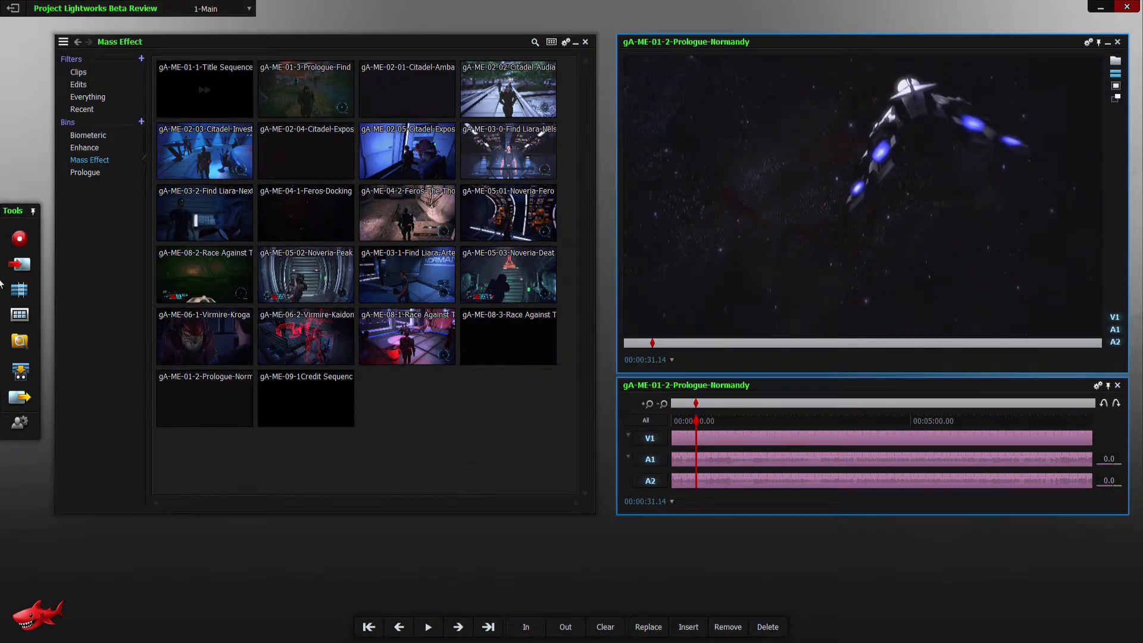
- View the Record tool's device and clip creation settings and close the tool
{"action": "mouse_move", "coordinate": [9, 429]}
{"action": "left_click", "coordinate": [19, 241]}
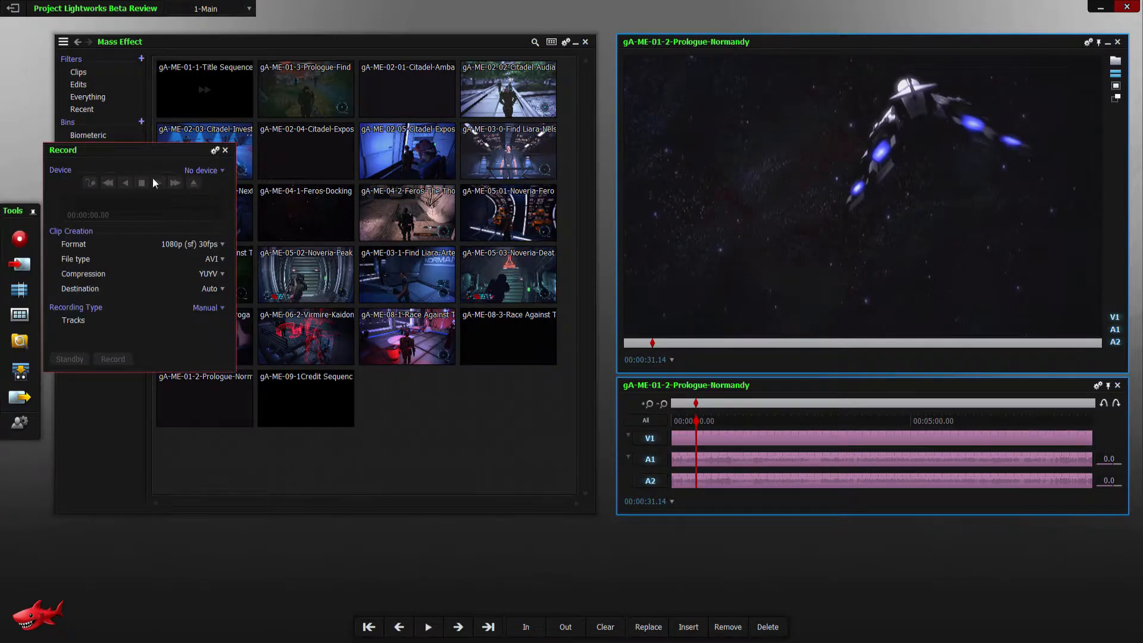
{"action": "left_click", "coordinate": [226, 150]}
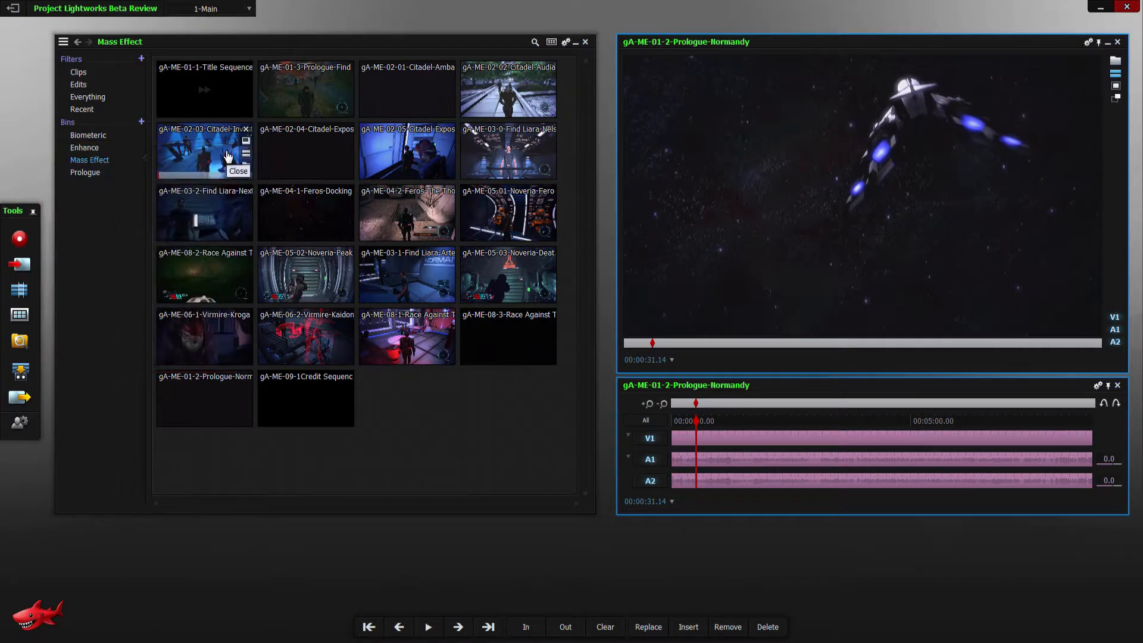
- Open the file import browser and view its import commands, including the video, audio-only, AAF/XML and ALE options
{"action": "left_click", "coordinate": [16, 273]}
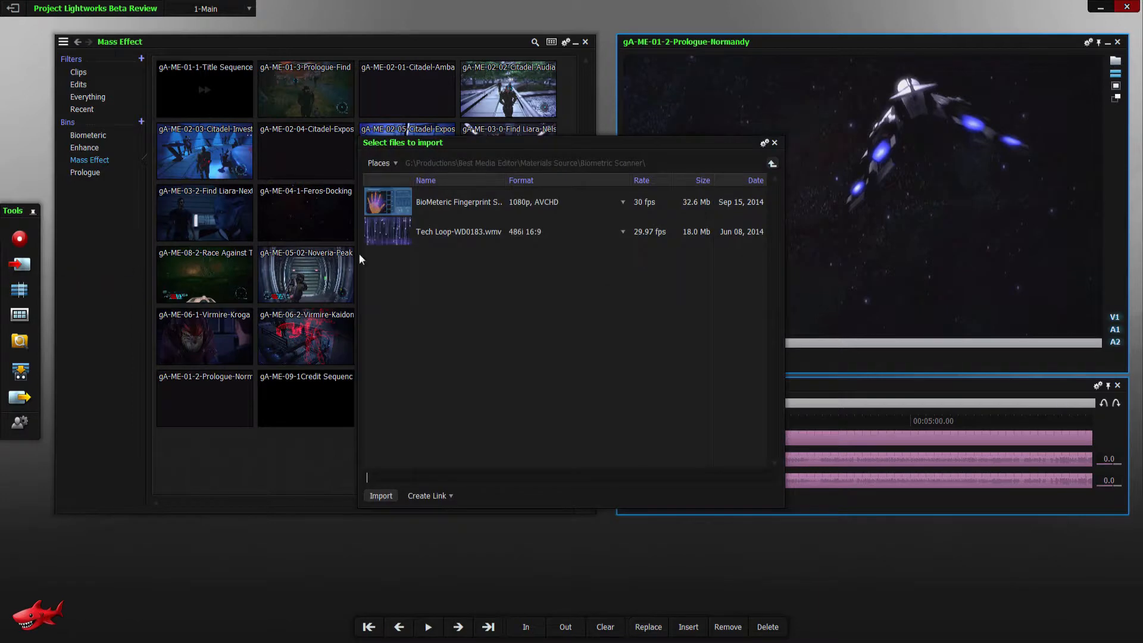
{"action": "left_click", "coordinate": [765, 143]}
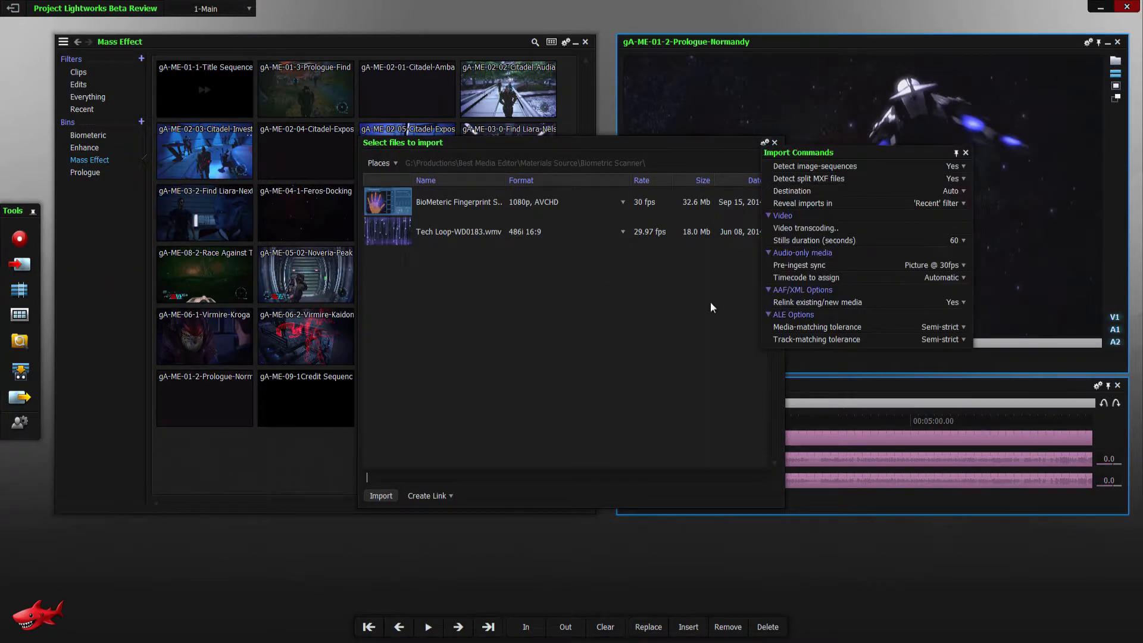
{"action": "left_click", "coordinate": [770, 218]}
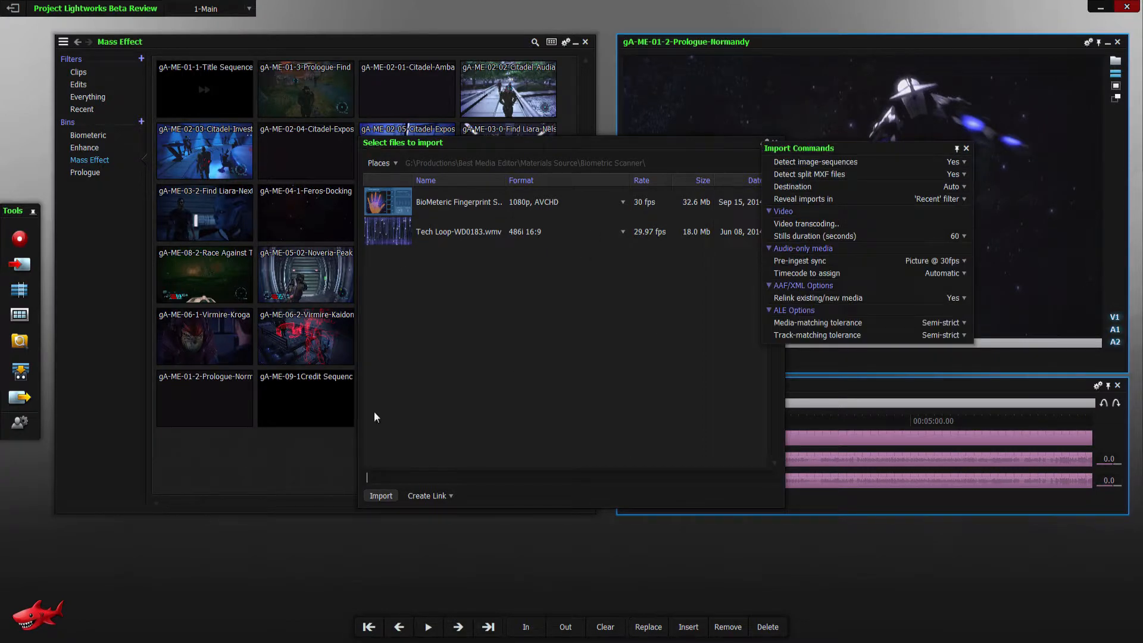
- Close the import commands and file import browser, and show the project contents browser again
{"action": "left_click", "coordinate": [967, 148]}
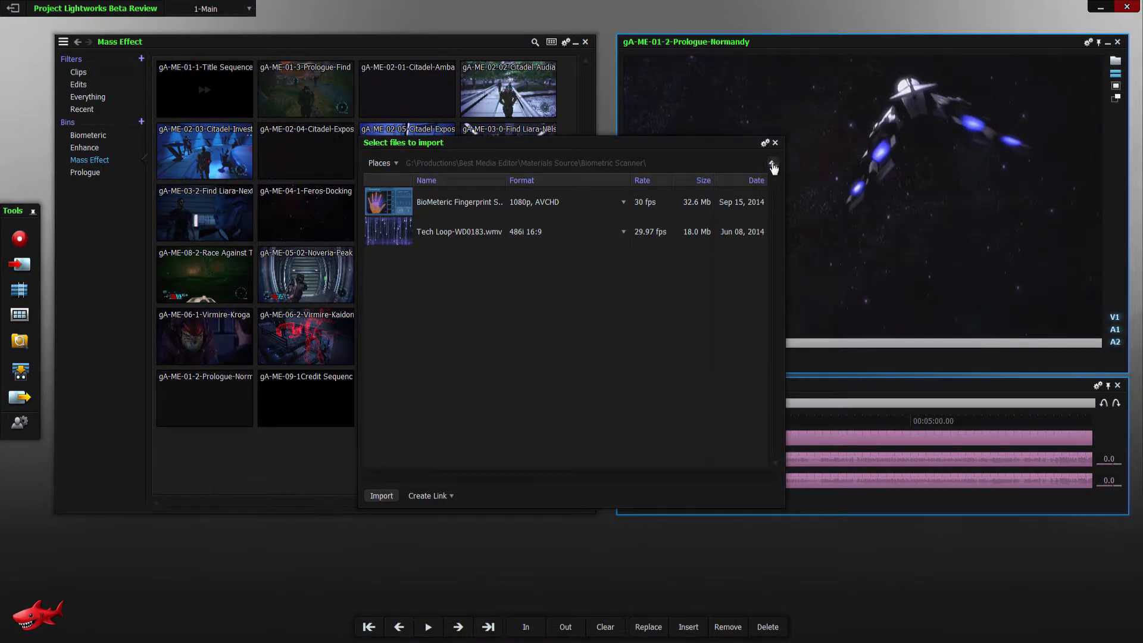
{"action": "left_click", "coordinate": [776, 143]}
{"action": "left_click", "coordinate": [19, 290]}
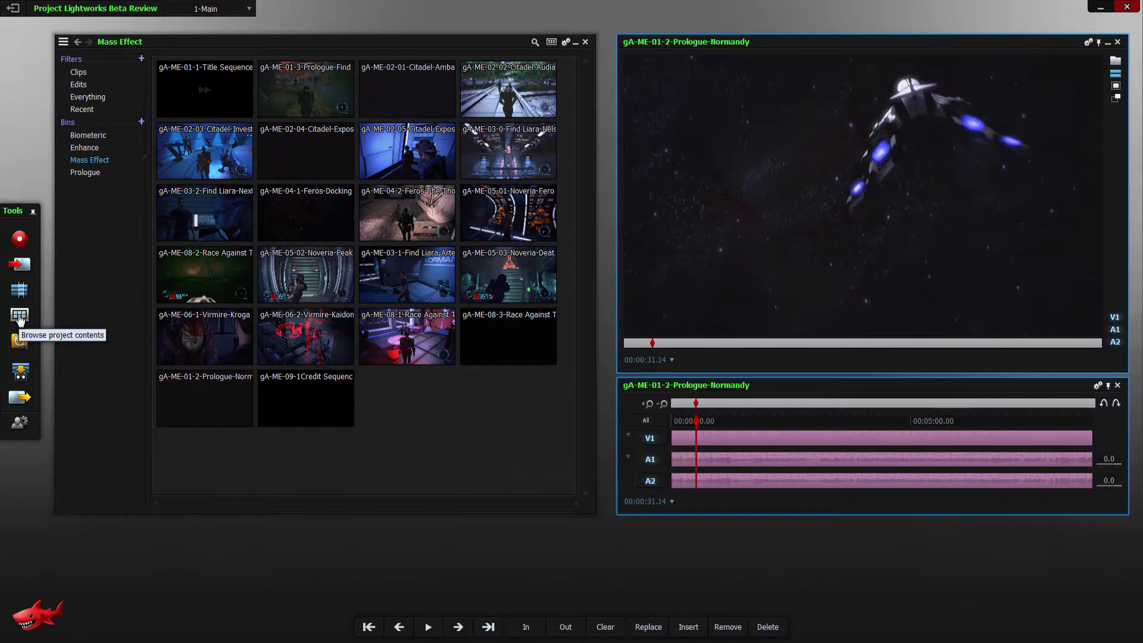
{"action": "left_click", "coordinate": [13, 319]}
{"action": "left_click", "coordinate": [14, 320]}
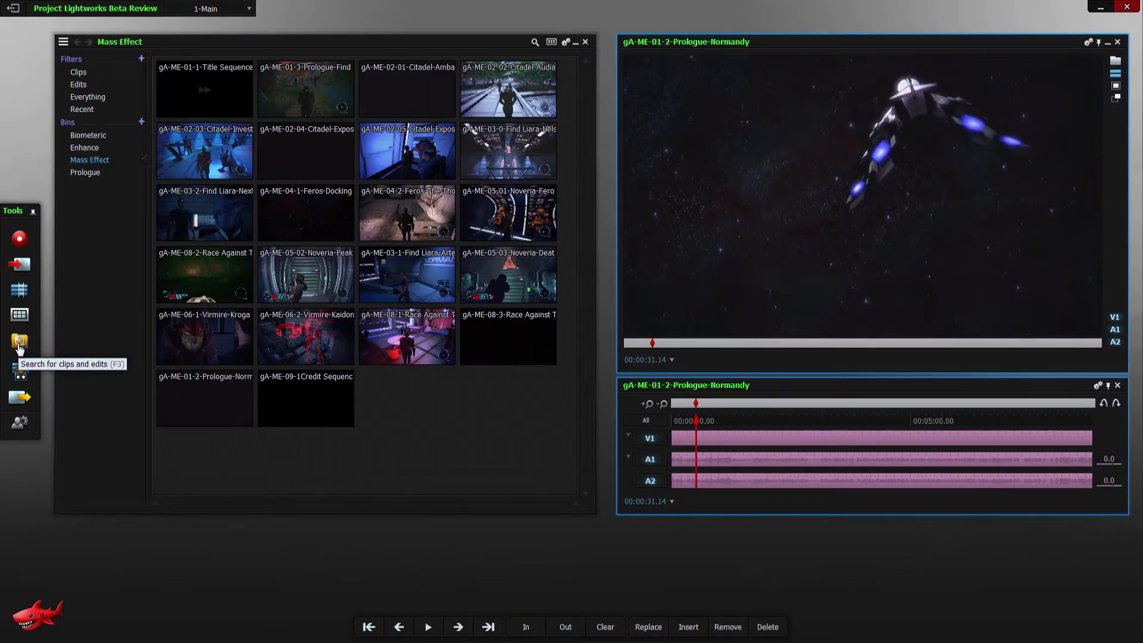
- Search the whole project's clips and edits for Prologue, and return to the Mass Effect bin
{"action": "left_click", "coordinate": [19, 342]}
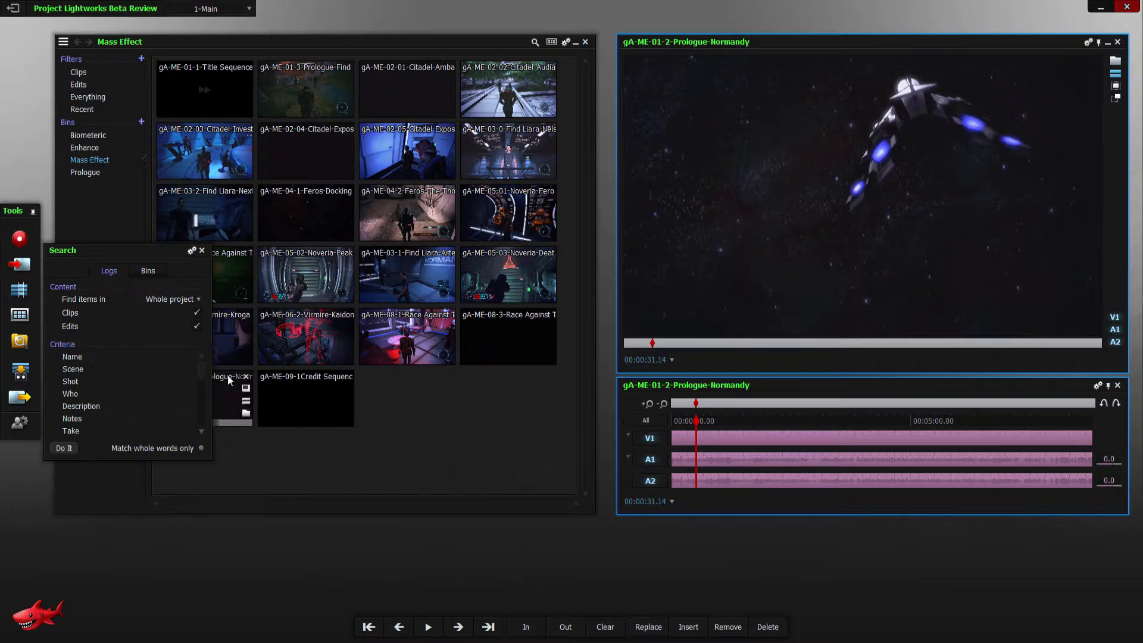
{"action": "scroll", "coordinate": [198, 388], "scroll_direction": "down", "scroll_amount": 5}
{"action": "scroll", "coordinate": [199, 384], "scroll_direction": "up", "scroll_amount": 5}
{"action": "left_click", "coordinate": [69, 451]}
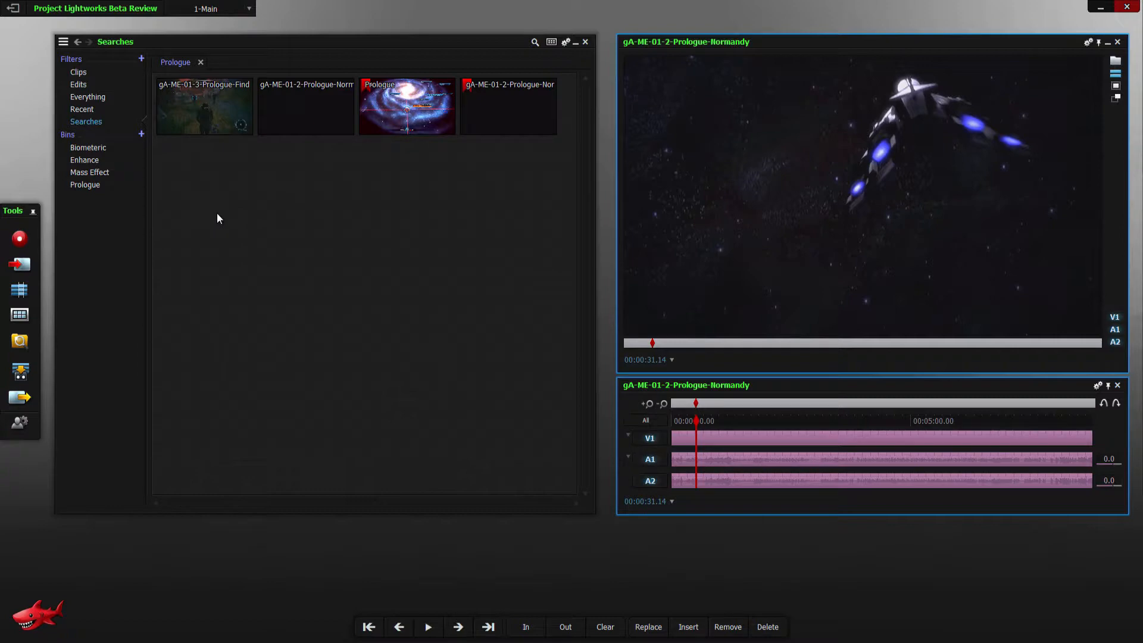
{"action": "left_click", "coordinate": [86, 172]}
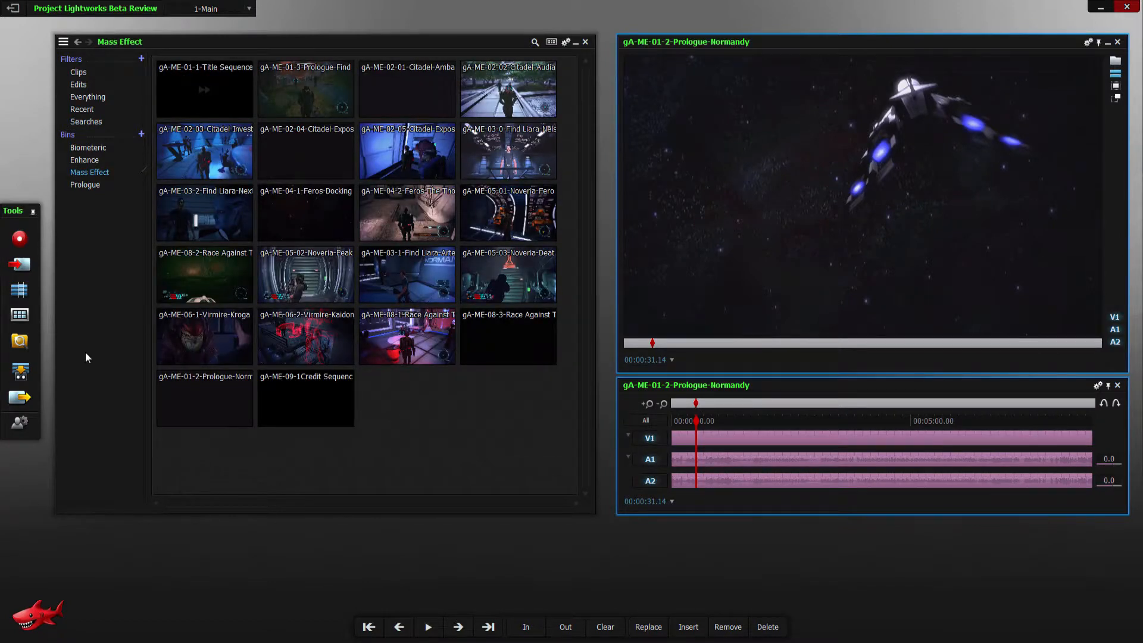
- View the play-out-to-tape tool and the Export tool's content and format settings, closing each one
{"action": "left_click", "coordinate": [21, 372]}
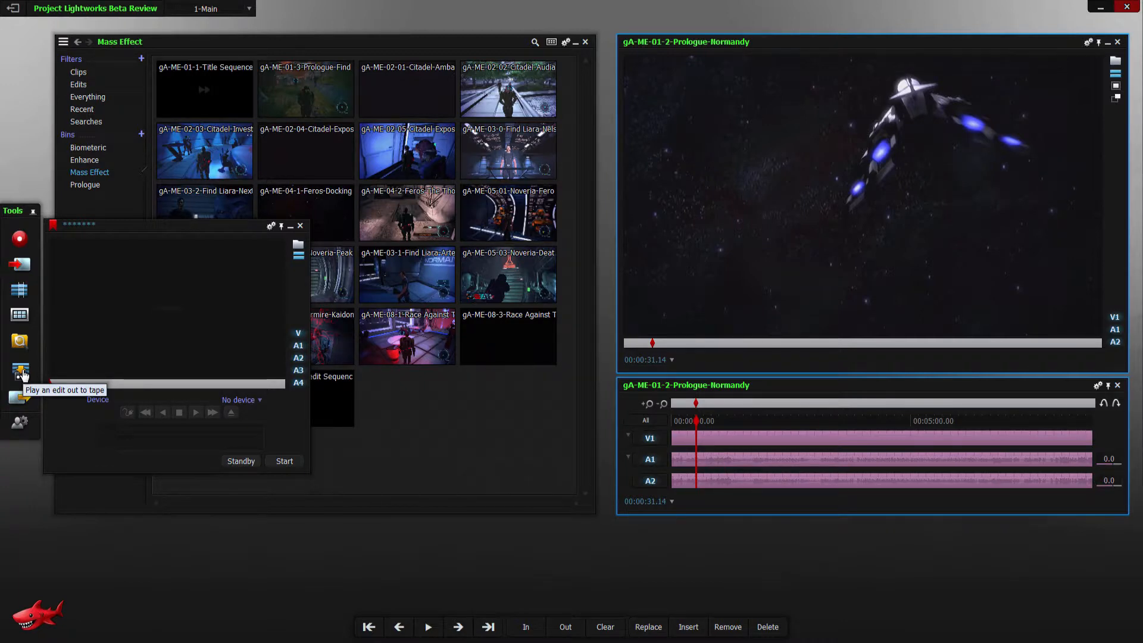
{"action": "left_click", "coordinate": [22, 372]}
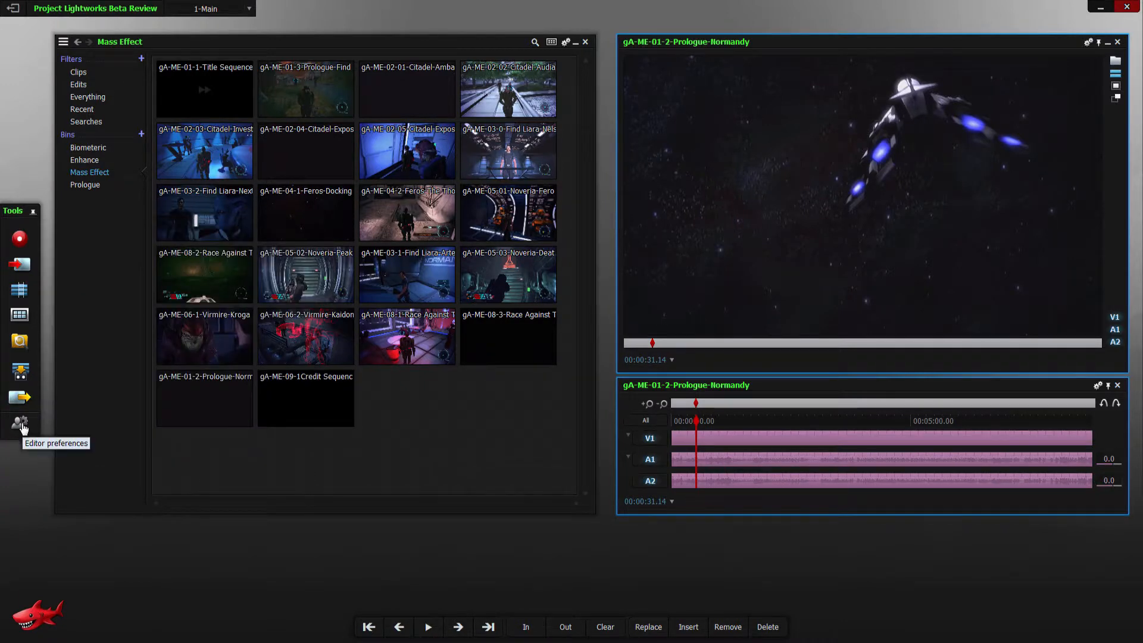
{"action": "left_click", "coordinate": [20, 397]}
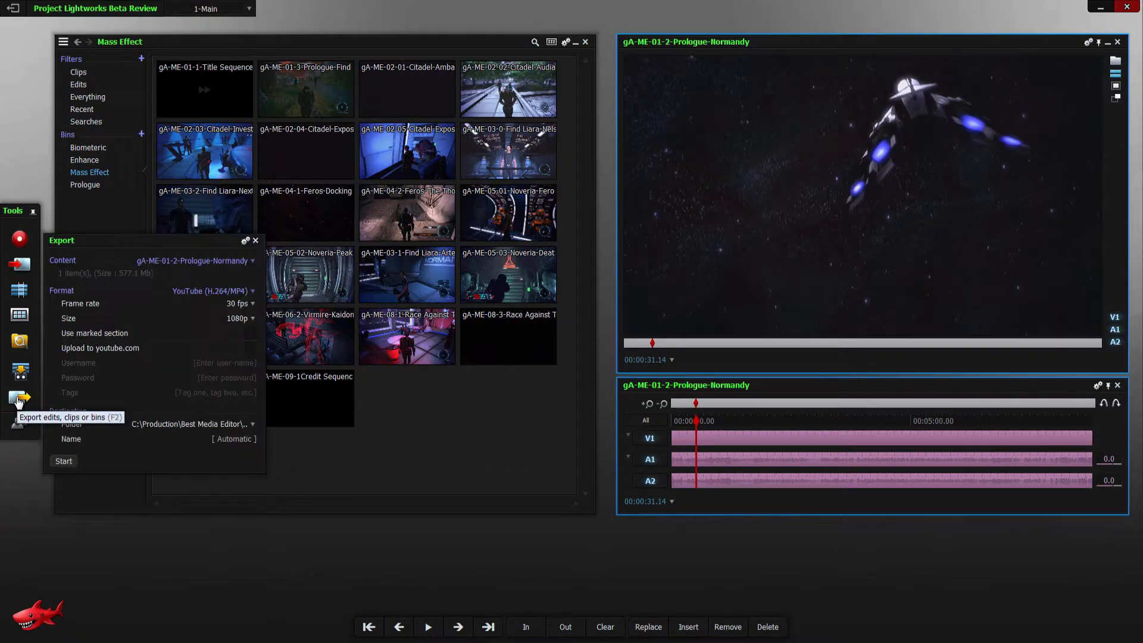
{"action": "left_click", "coordinate": [256, 261]}
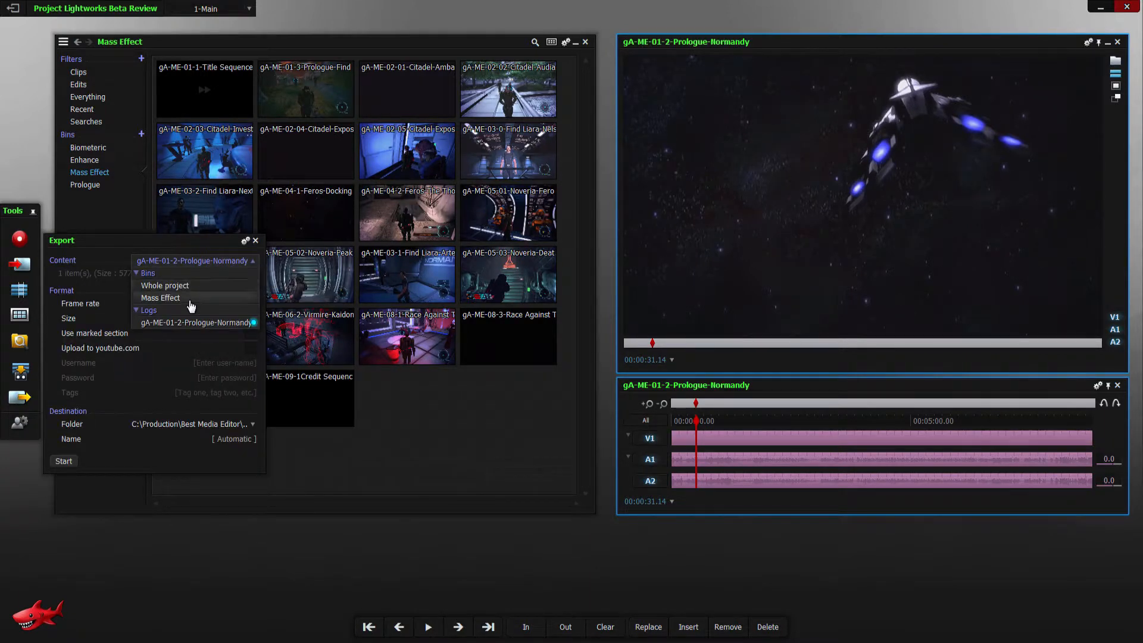
{"action": "left_click", "coordinate": [113, 310]}
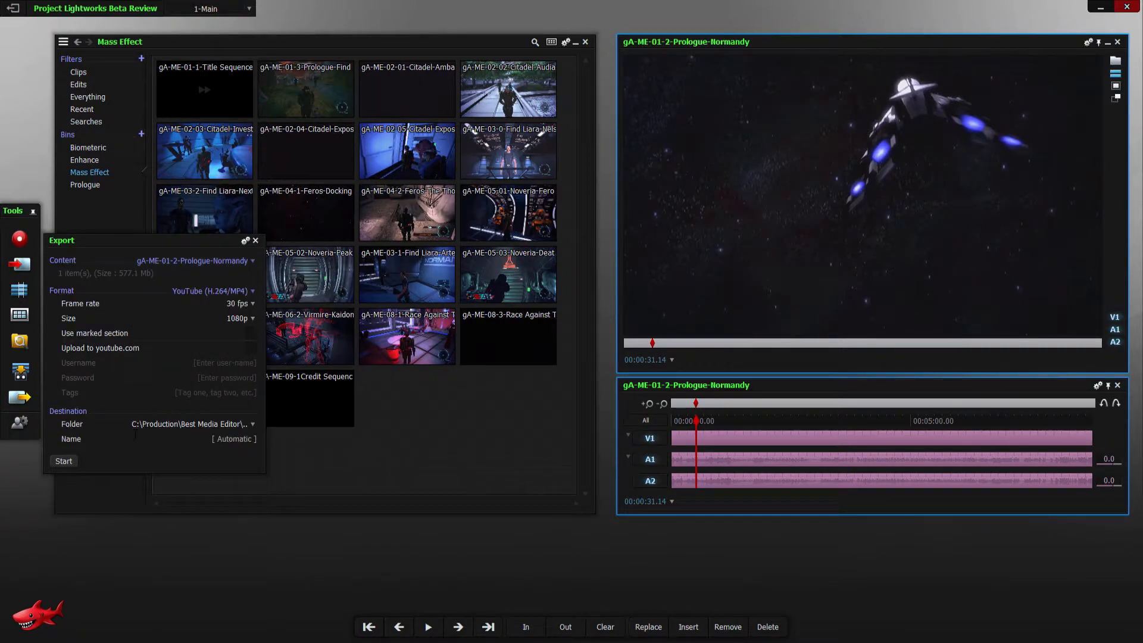
{"action": "left_click", "coordinate": [253, 319]}
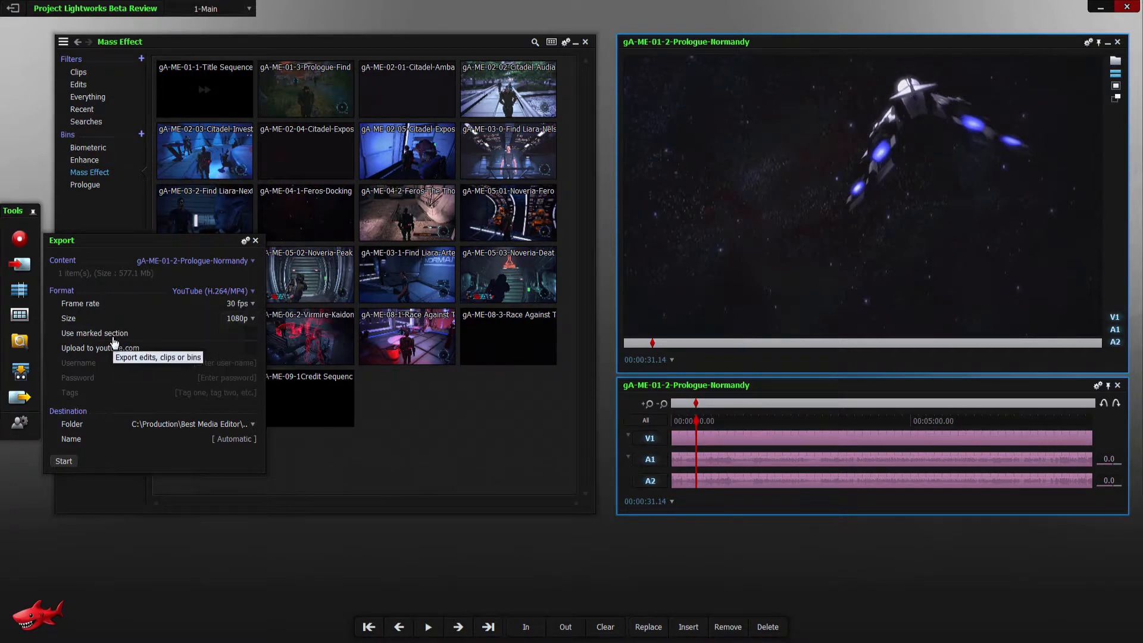
{"action": "left_click", "coordinate": [255, 240]}
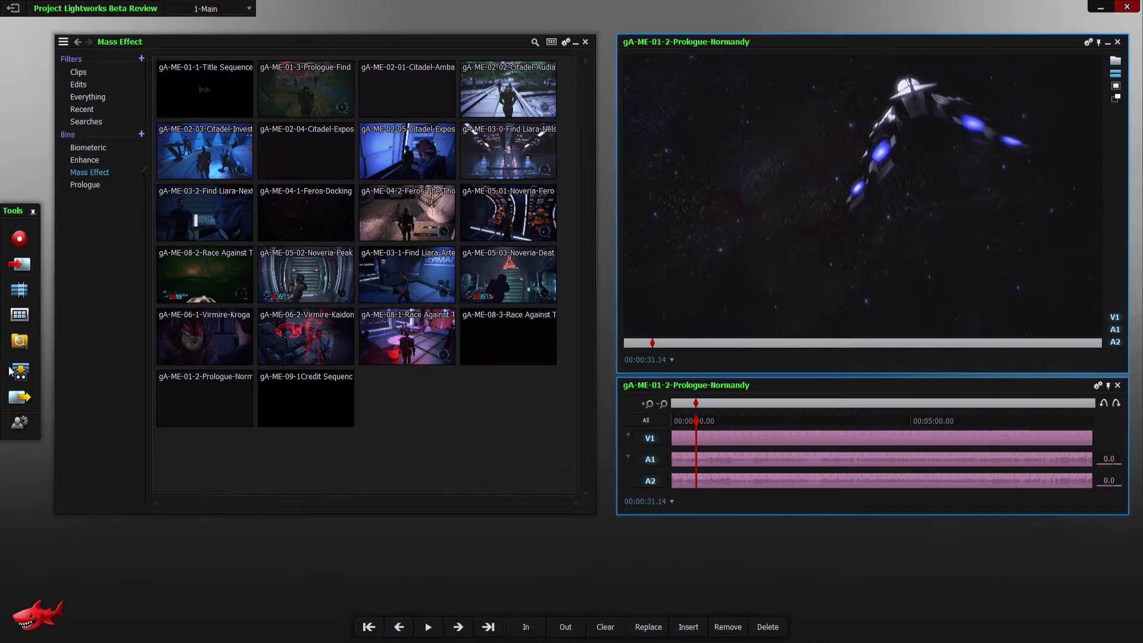
- Try the On each viewer option for playback controls, restore Global, and close the editor preferences
{"action": "left_click", "coordinate": [20, 430]}
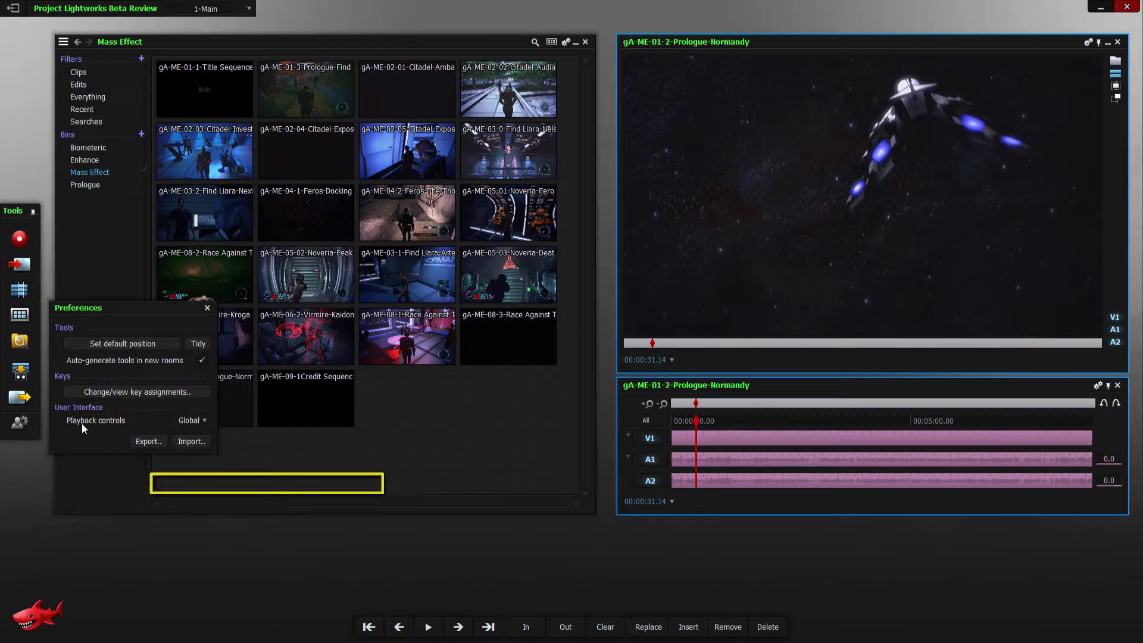
{"action": "left_click", "coordinate": [205, 422]}
{"action": "left_click", "coordinate": [194, 433]}
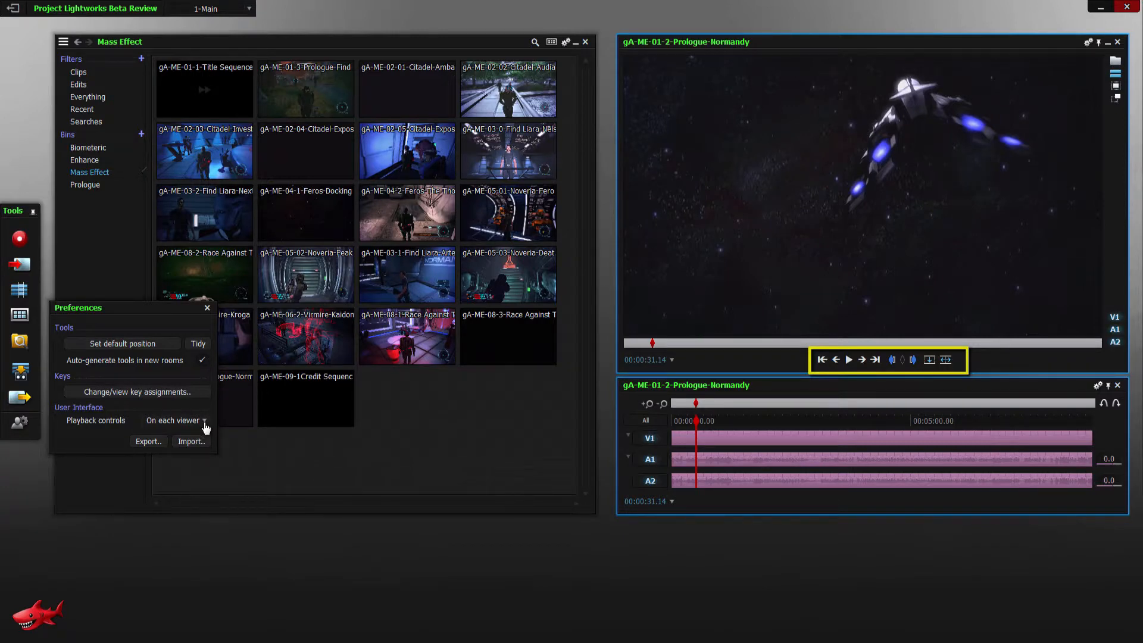
{"action": "left_click", "coordinate": [206, 422]}
{"action": "left_click", "coordinate": [182, 444]}
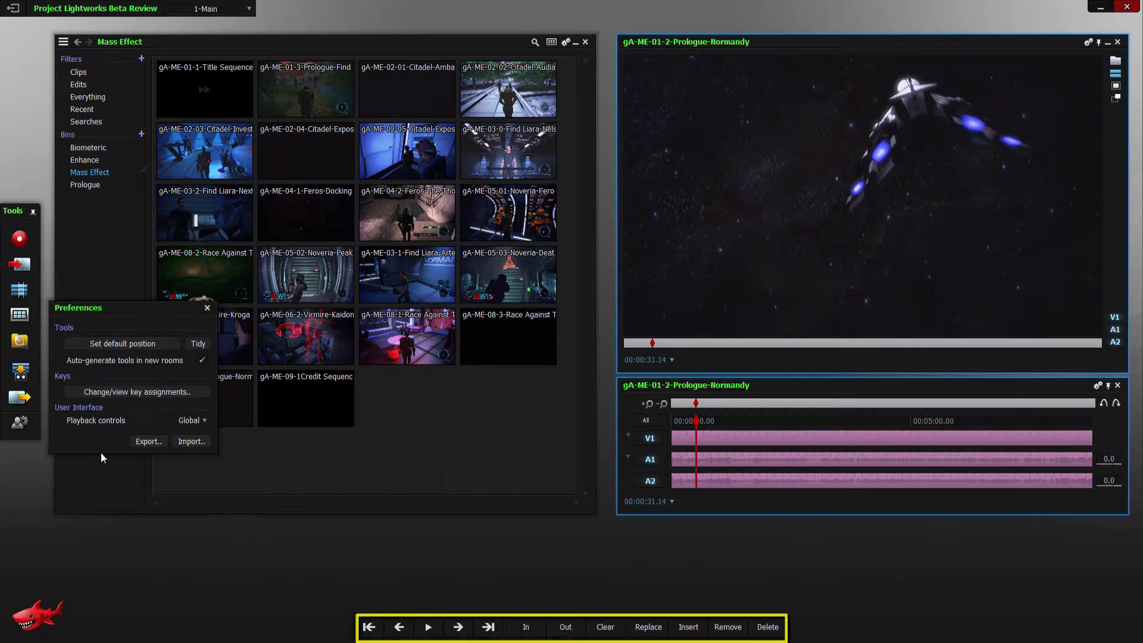
{"action": "left_click", "coordinate": [207, 307]}
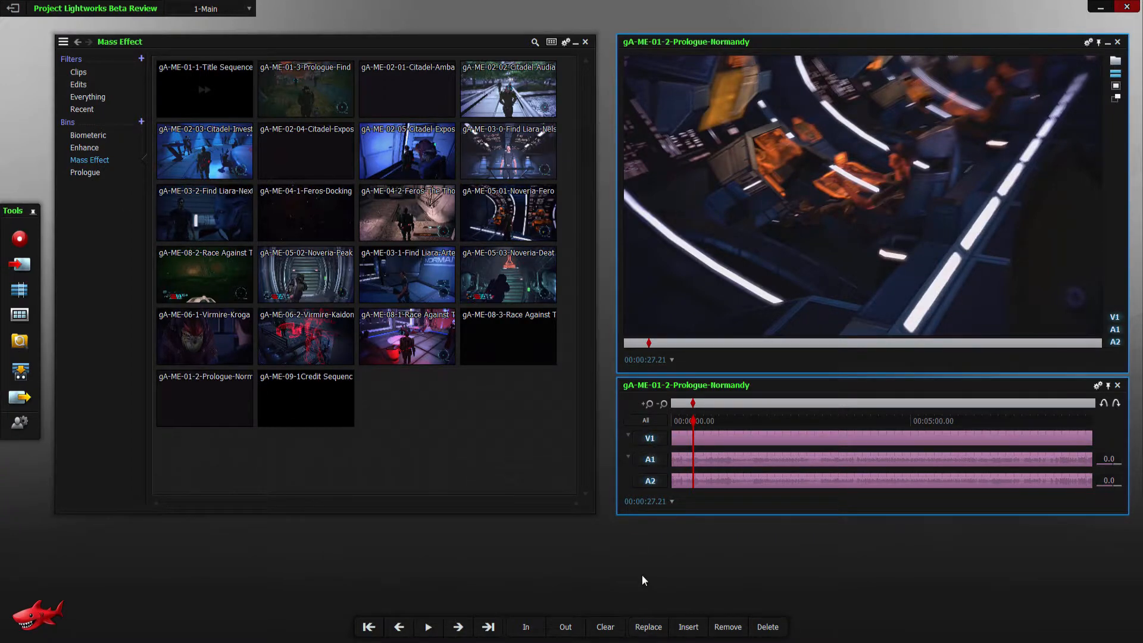
- Play the gA-ME-01-2-Prologue-Normandy clip briefly and stop playback
{"action": "key", "text": "space"}
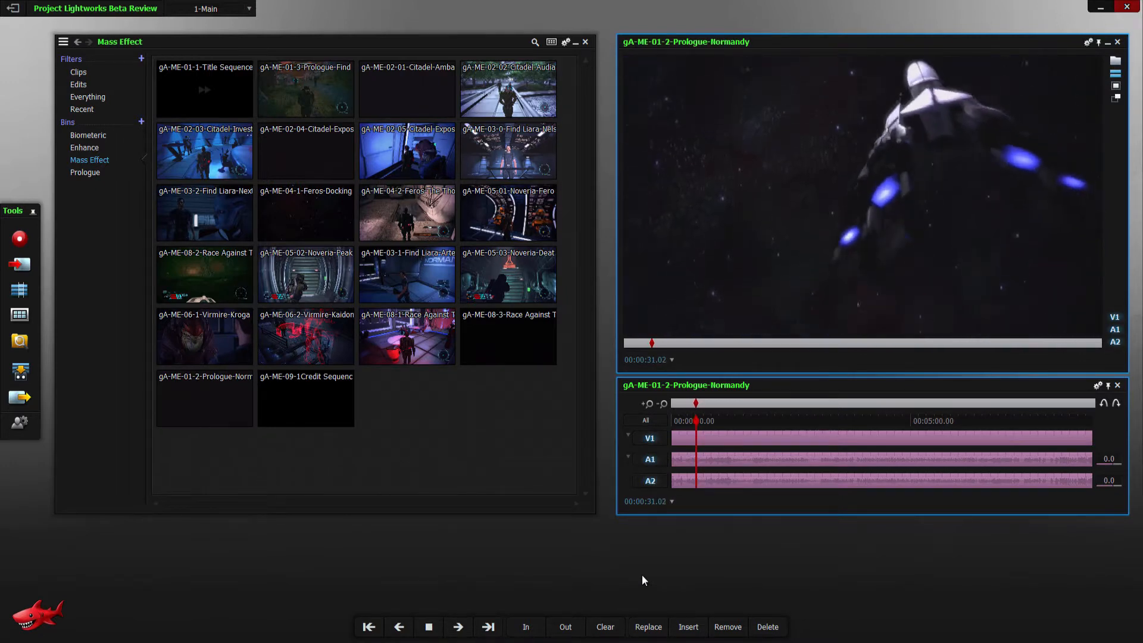
{"action": "key", "text": "space"}
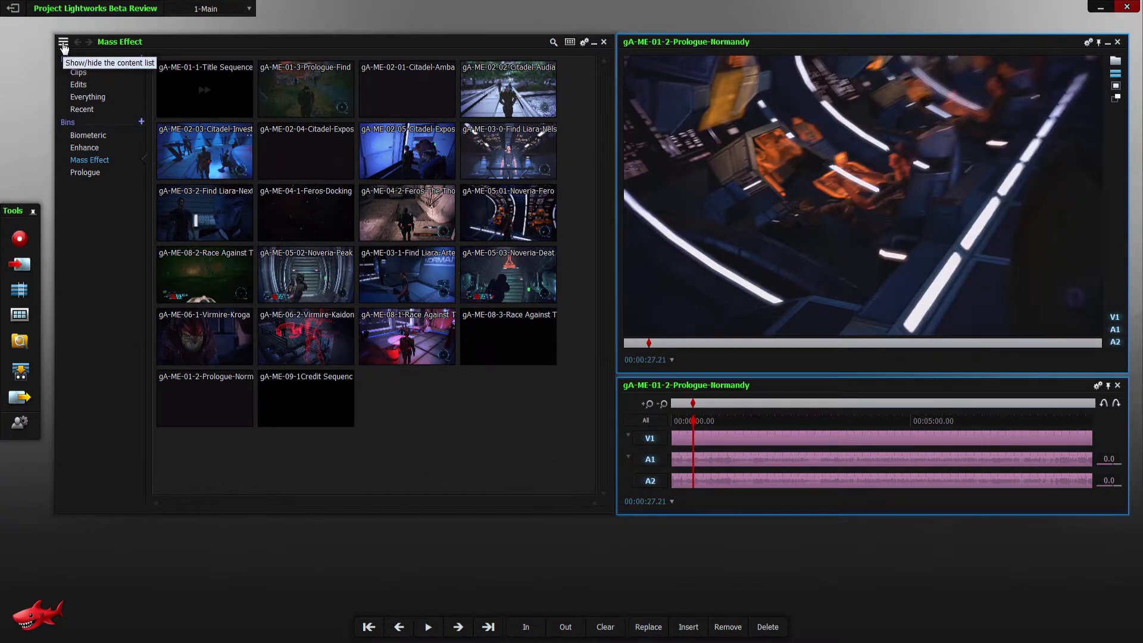
- Browse the Clips, Edits, Everything and Recent filters, followed by the Biometric, Enhance, Mass Effect and Prologue bins
{"action": "left_click", "coordinate": [79, 73]}
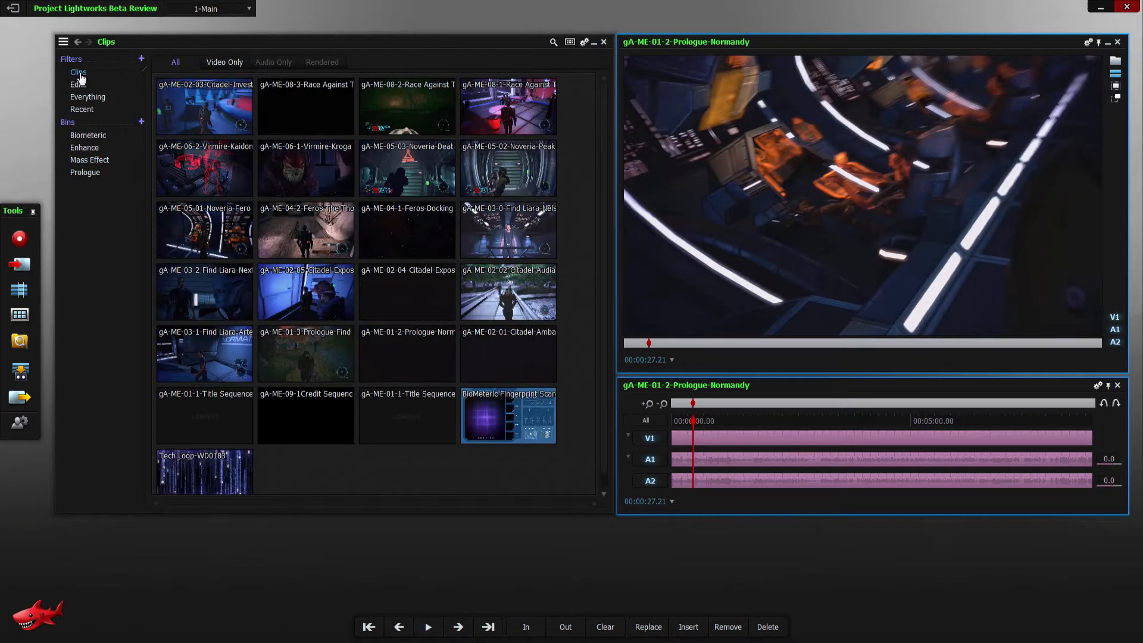
{"action": "left_click", "coordinate": [79, 84]}
{"action": "left_click", "coordinate": [85, 97]}
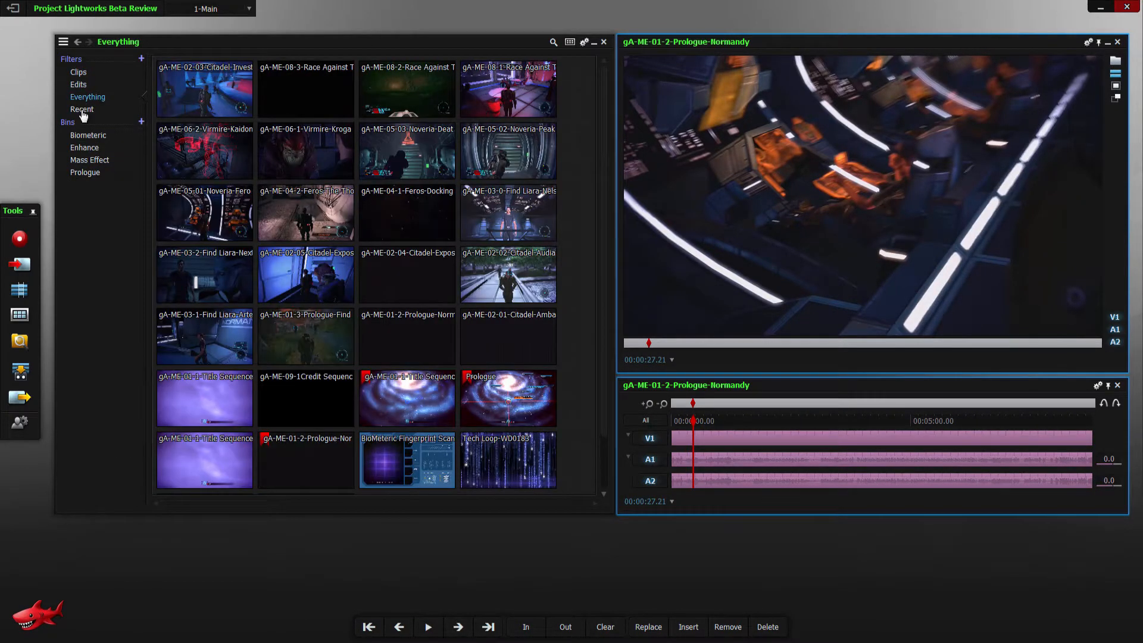
{"action": "left_click", "coordinate": [82, 109]}
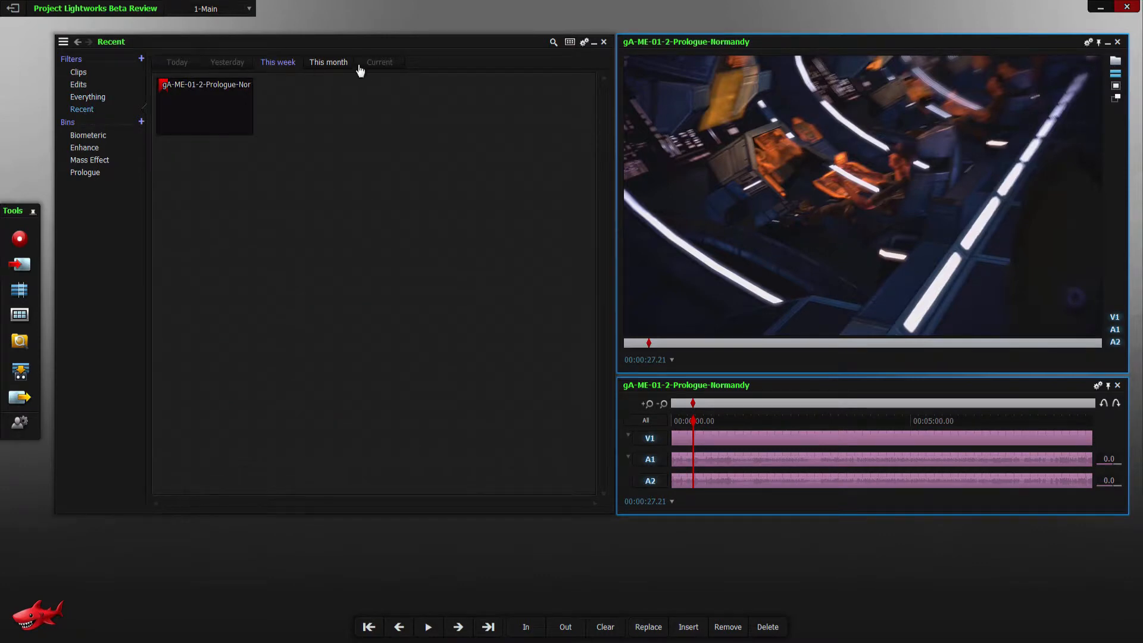
{"action": "left_click", "coordinate": [90, 136]}
{"action": "left_click", "coordinate": [89, 148]}
{"action": "left_click", "coordinate": [94, 159]}
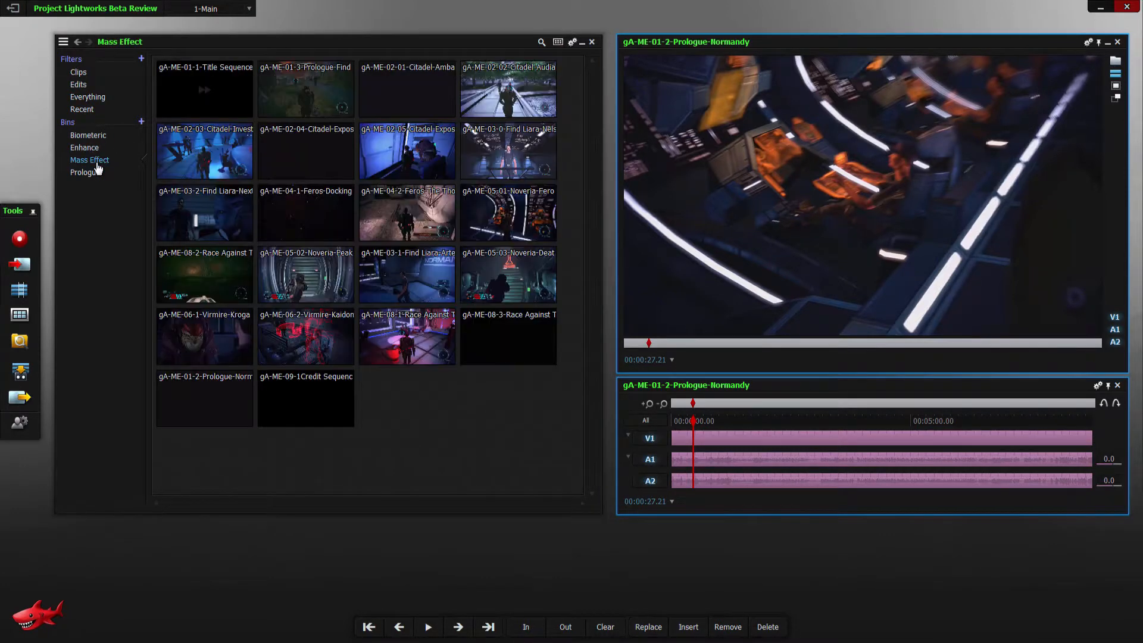
{"action": "left_click", "coordinate": [85, 174]}
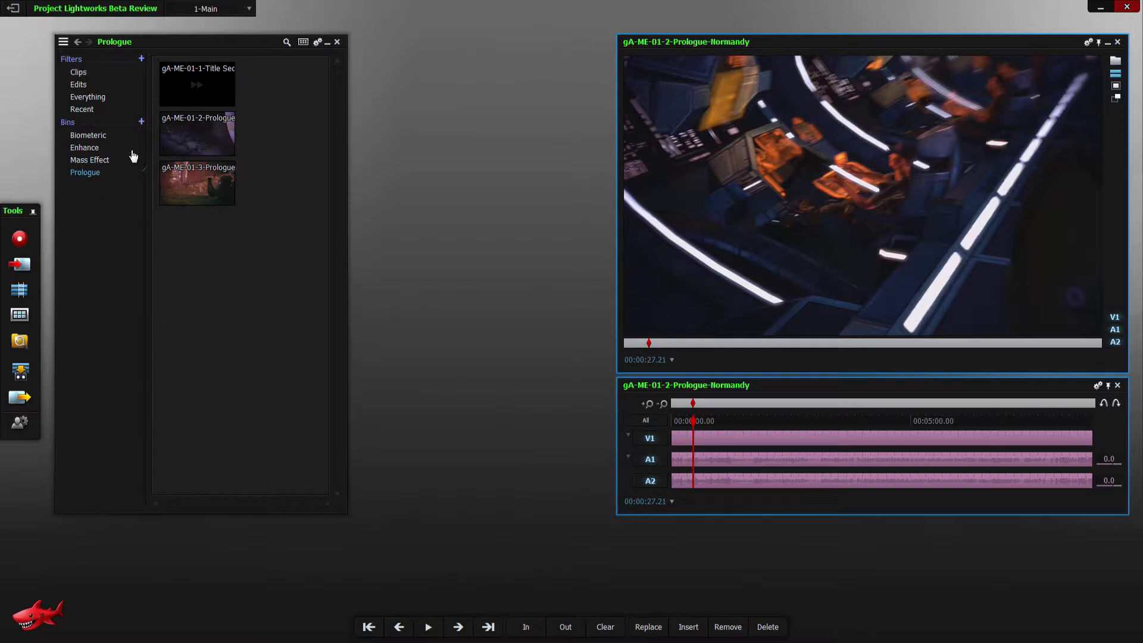
- Reopen the Mass Effect bin and widen the project browser to fit four columns of thumbnails
{"action": "left_click", "coordinate": [89, 161]}
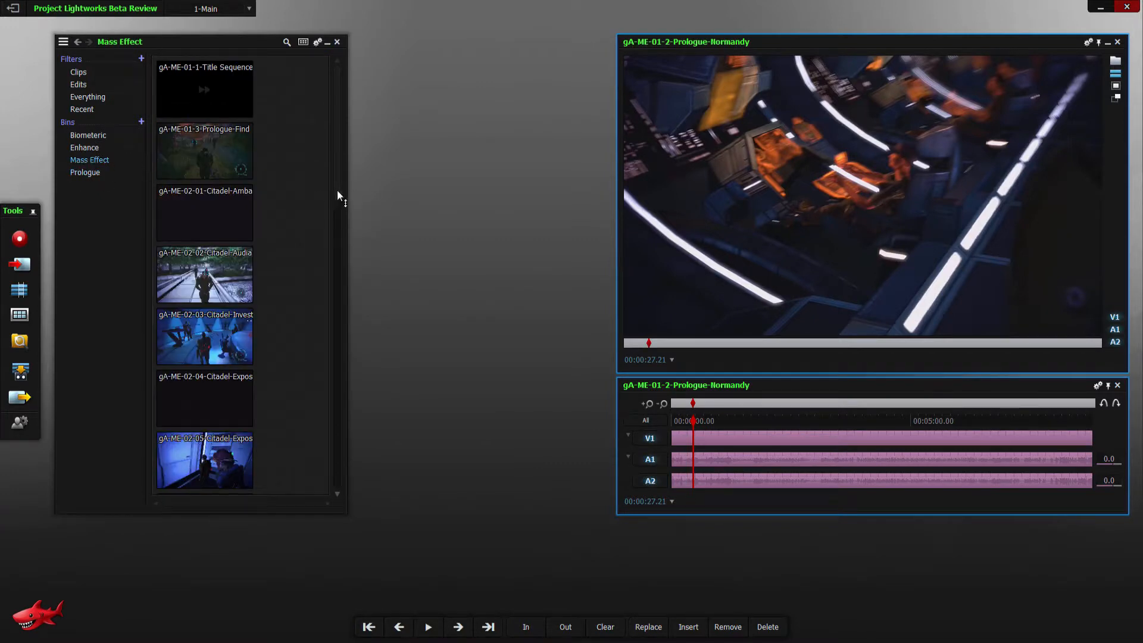
{"action": "left_click_drag", "start_coordinate": [339, 196], "coordinate": [594, 197]}
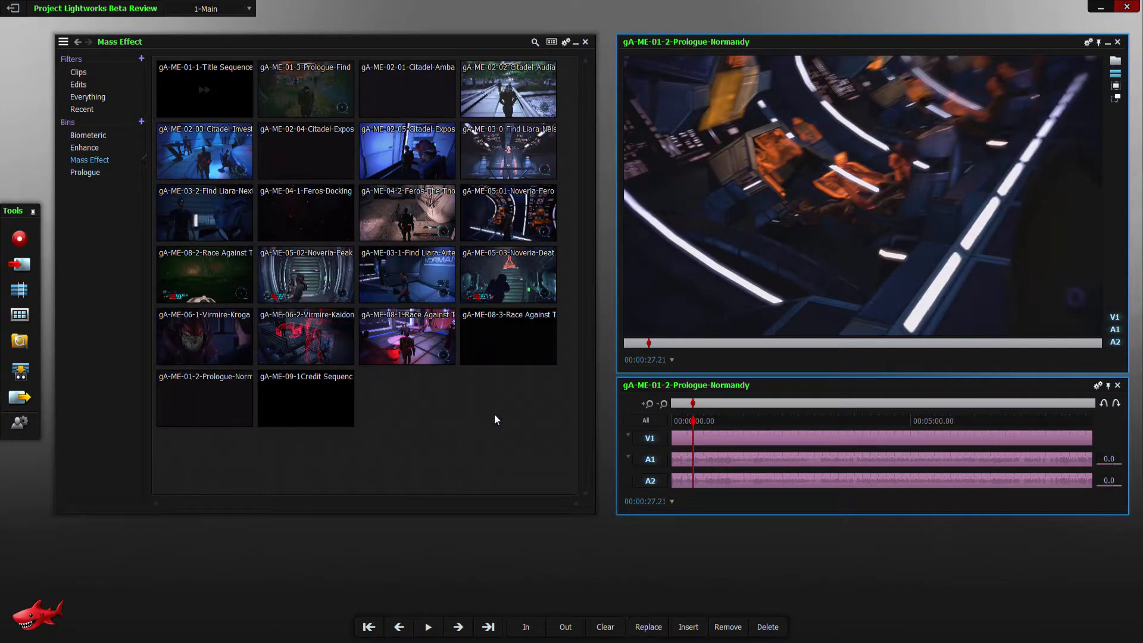
- Switch to the 2-Biometric Scanner room and open Add Effects for the BioMeteric Fingerprint Scan edit
{"action": "left_click", "coordinate": [249, 9]}
{"action": "left_click", "coordinate": [236, 91]}
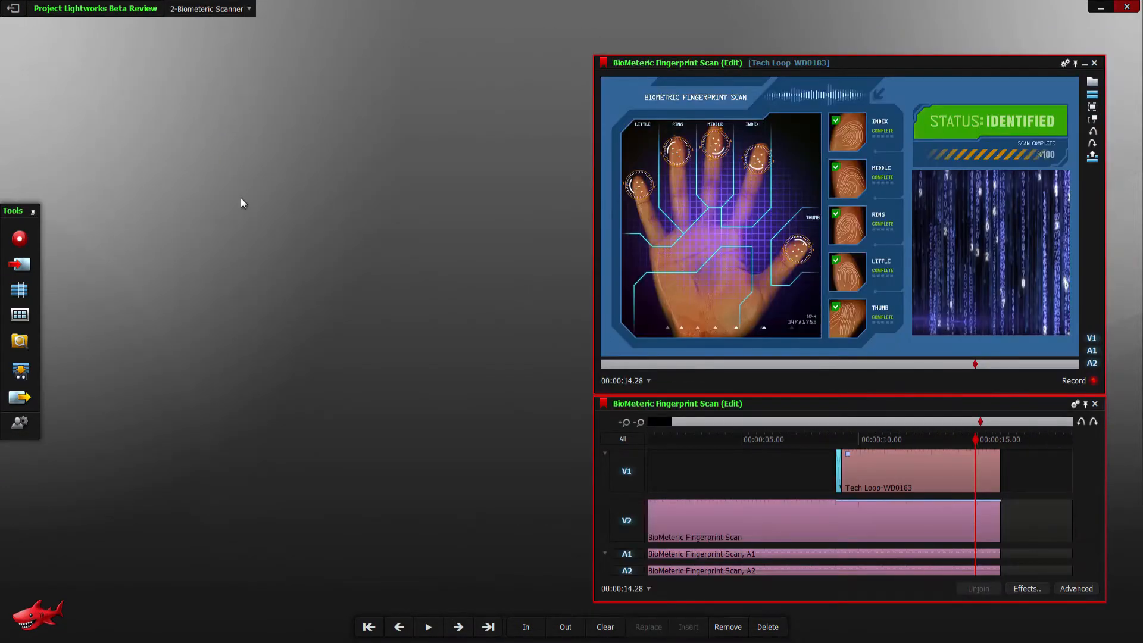
{"action": "left_click", "coordinate": [1024, 590]}
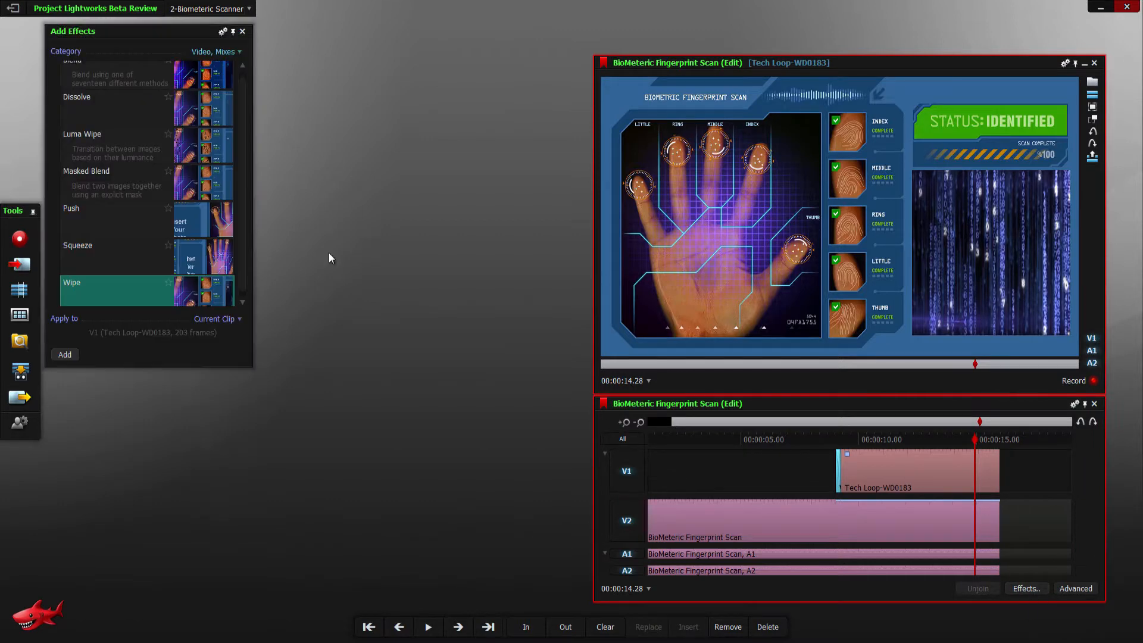
- View the command lists for the edit's timeline and its viewer, and dismiss them
{"action": "right_click", "coordinate": [751, 474]}
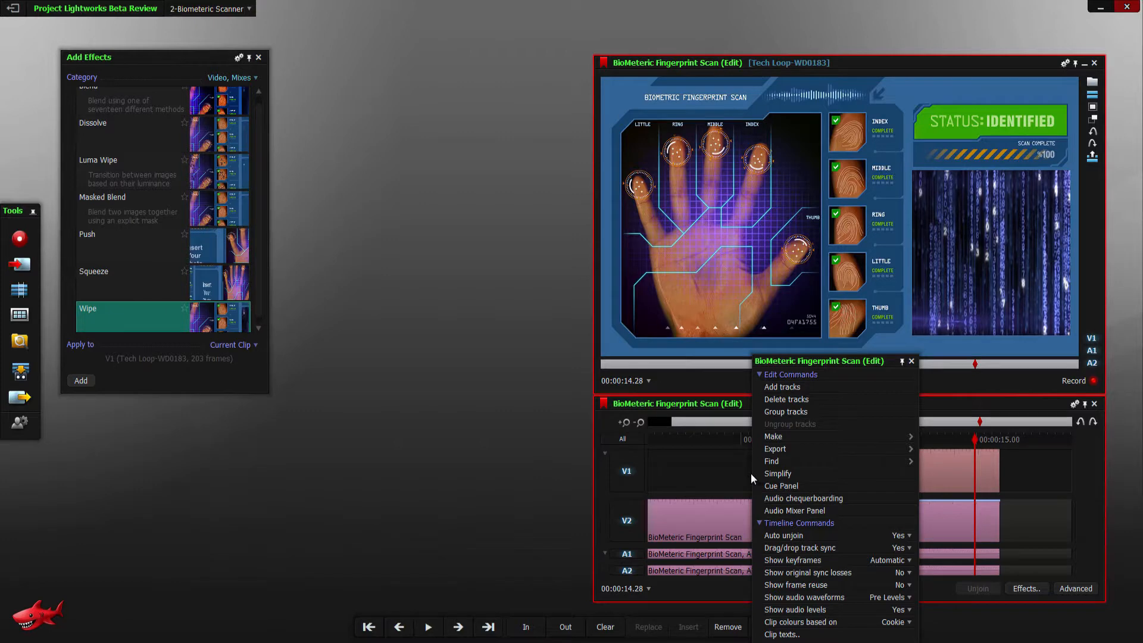
{"action": "right_click", "coordinate": [634, 169]}
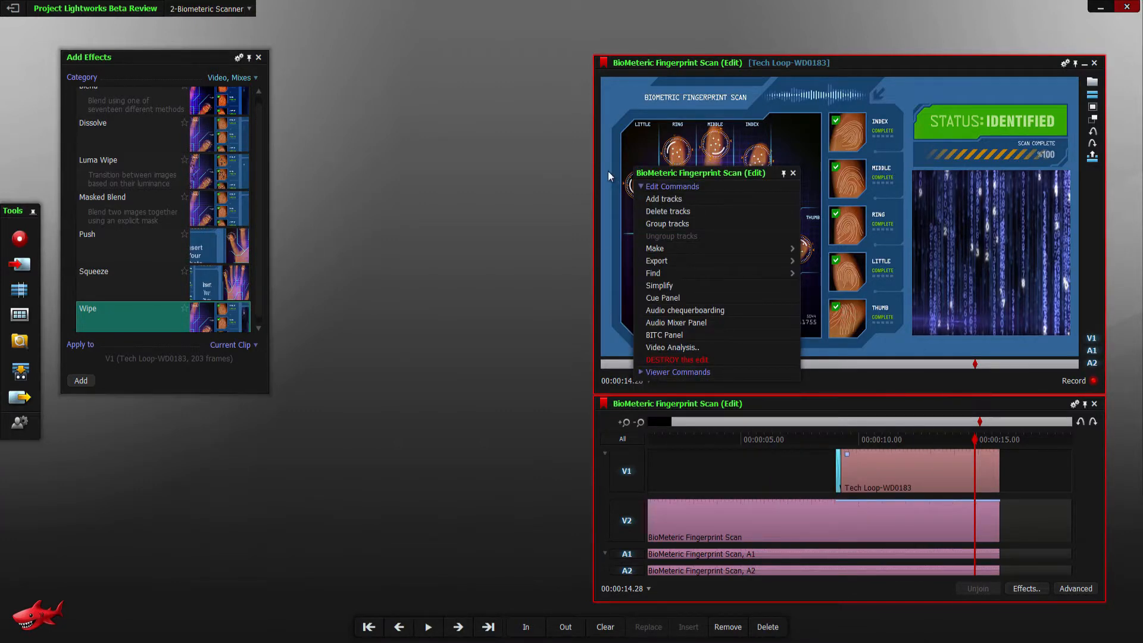
{"action": "left_click", "coordinate": [432, 113]}
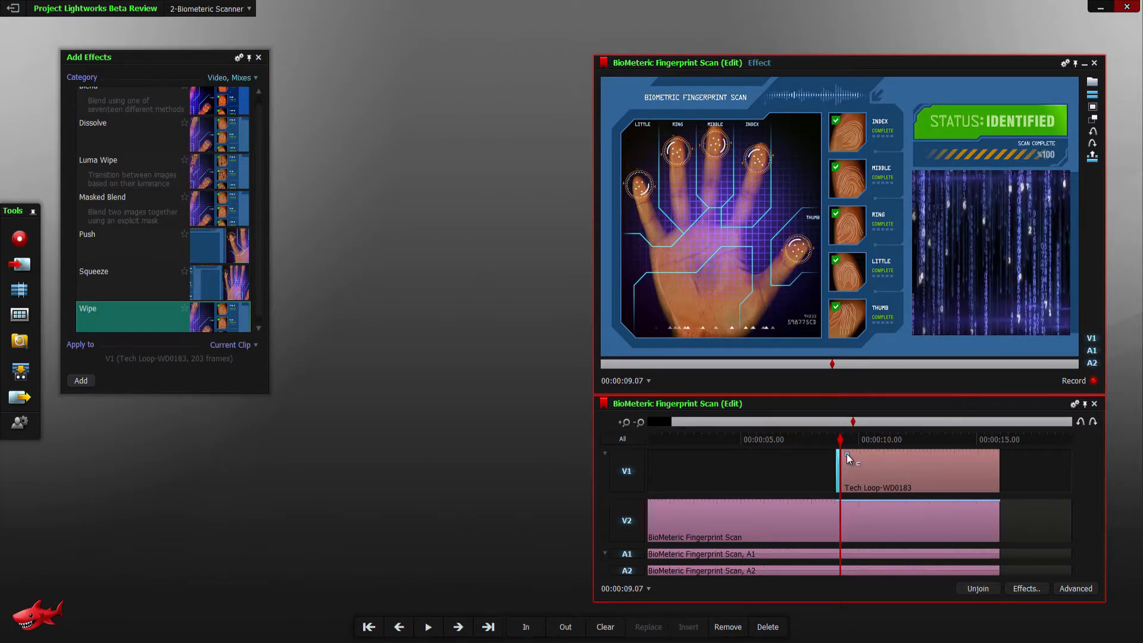
- Open Video Analysis for the BioMeteric Fingerprint Scan edit and scrub the playhead near the start of the Tech Loop clip
{"action": "left_click", "coordinate": [848, 457]}
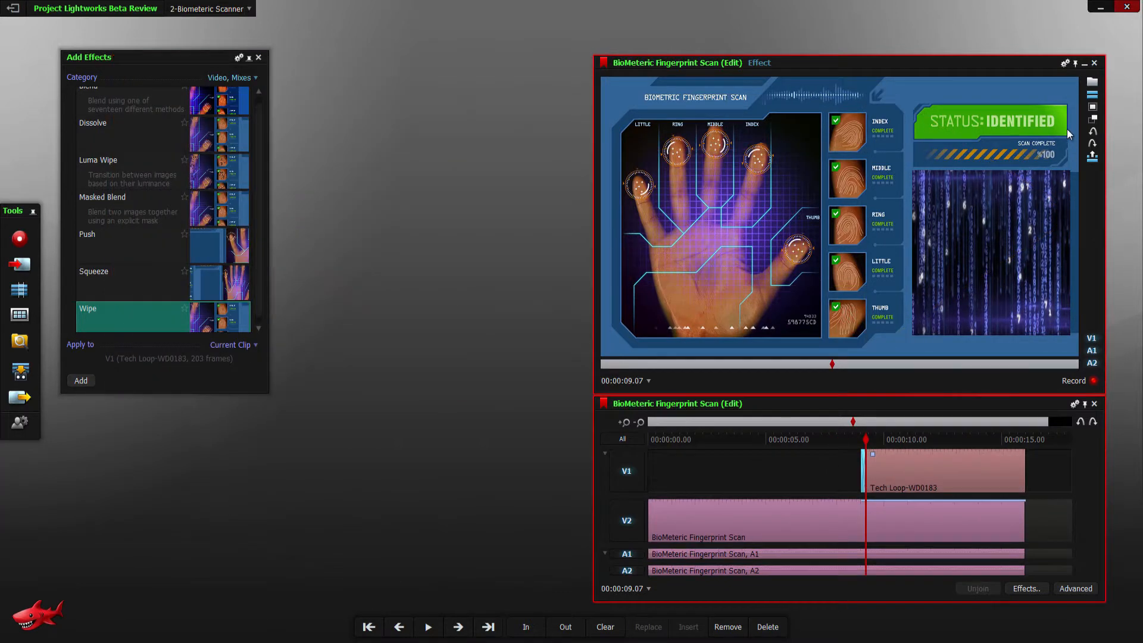
{"action": "left_click", "coordinate": [1066, 63]}
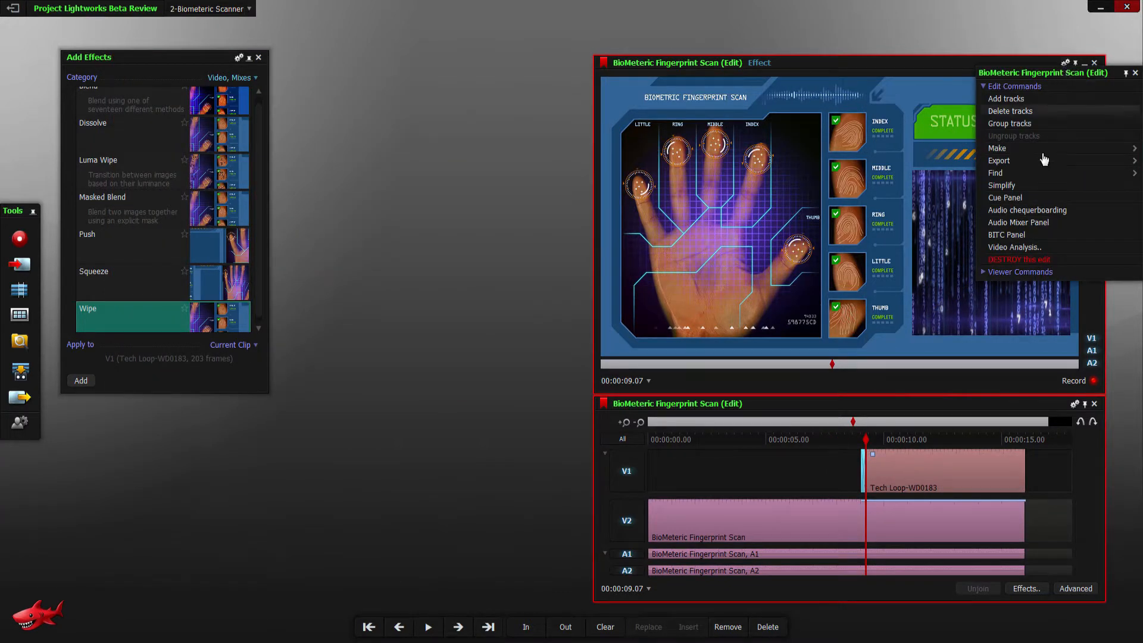
{"action": "left_click", "coordinate": [1037, 248]}
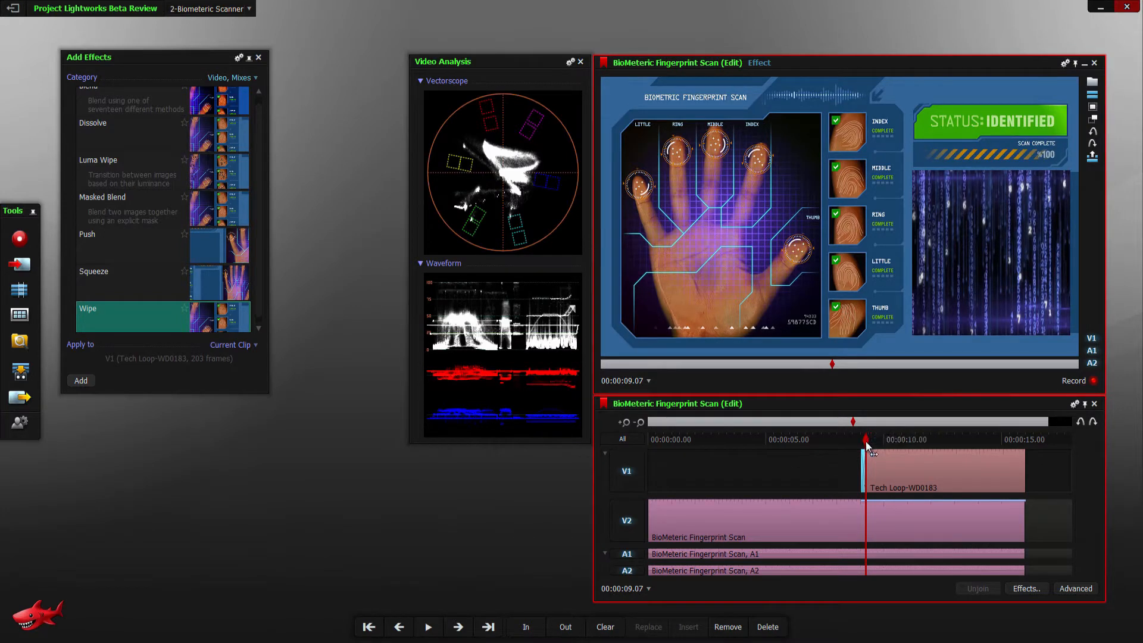
{"action": "mouse_move", "coordinate": [871, 442]}
{"action": "left_mouse_down"}
{"action": "mouse_move", "coordinate": [926, 454]}
{"action": "mouse_move", "coordinate": [1006, 438]}
{"action": "mouse_move", "coordinate": [864, 454]}
{"action": "left_mouse_up"}
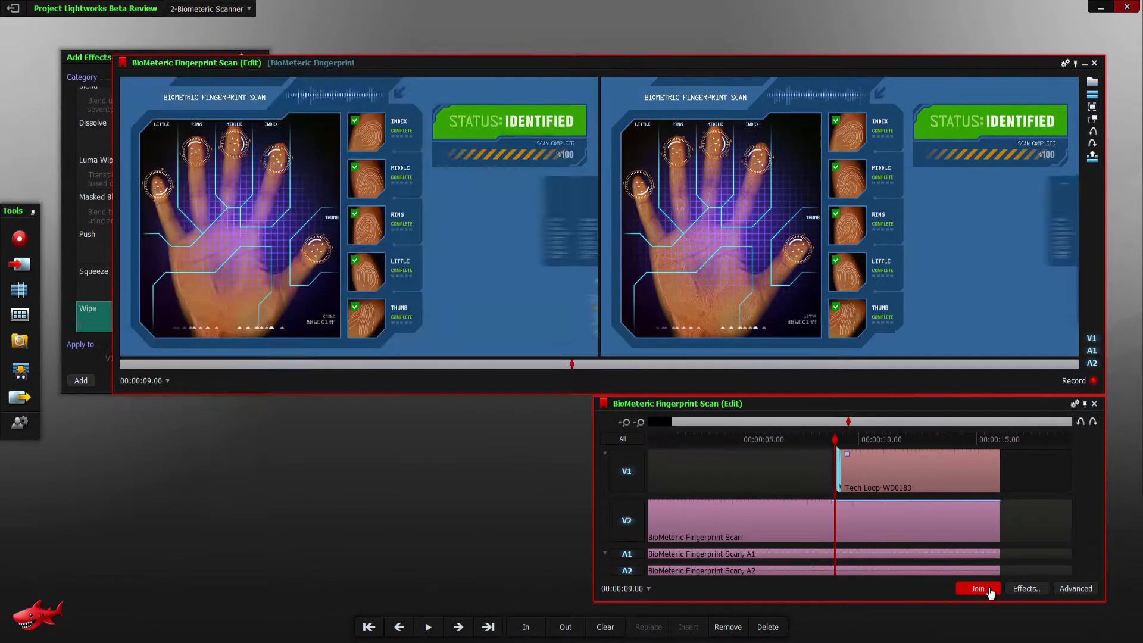
- Join the open cut to leave the split trim view, and add the Wipe effect to the current clip
{"action": "left_click", "coordinate": [988, 589]}
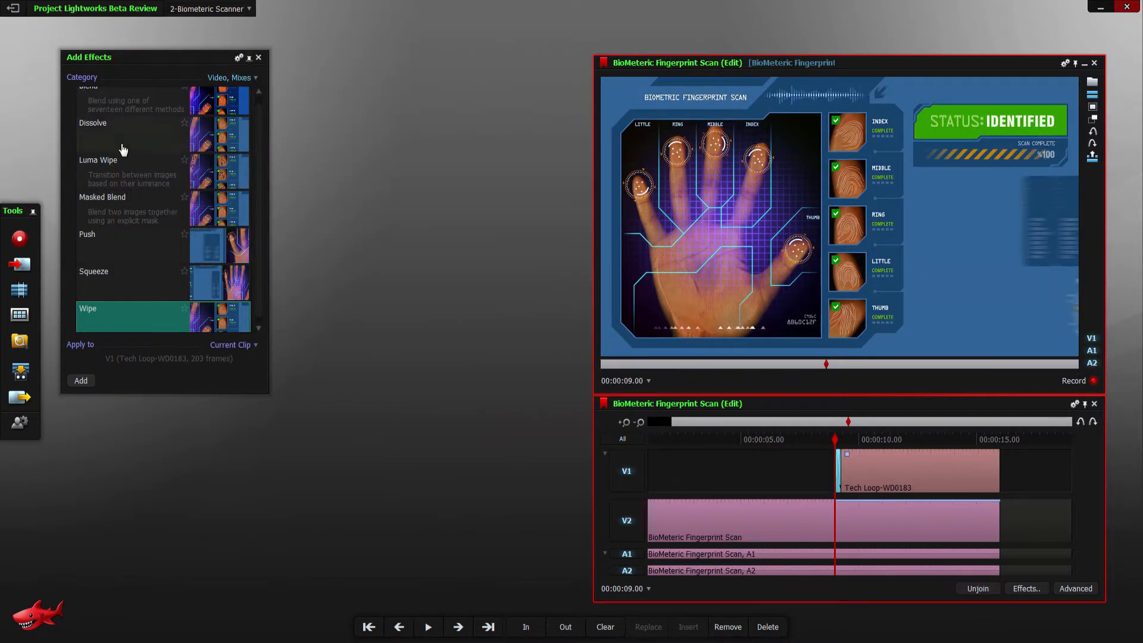
{"action": "double_click", "coordinate": [105, 324]}
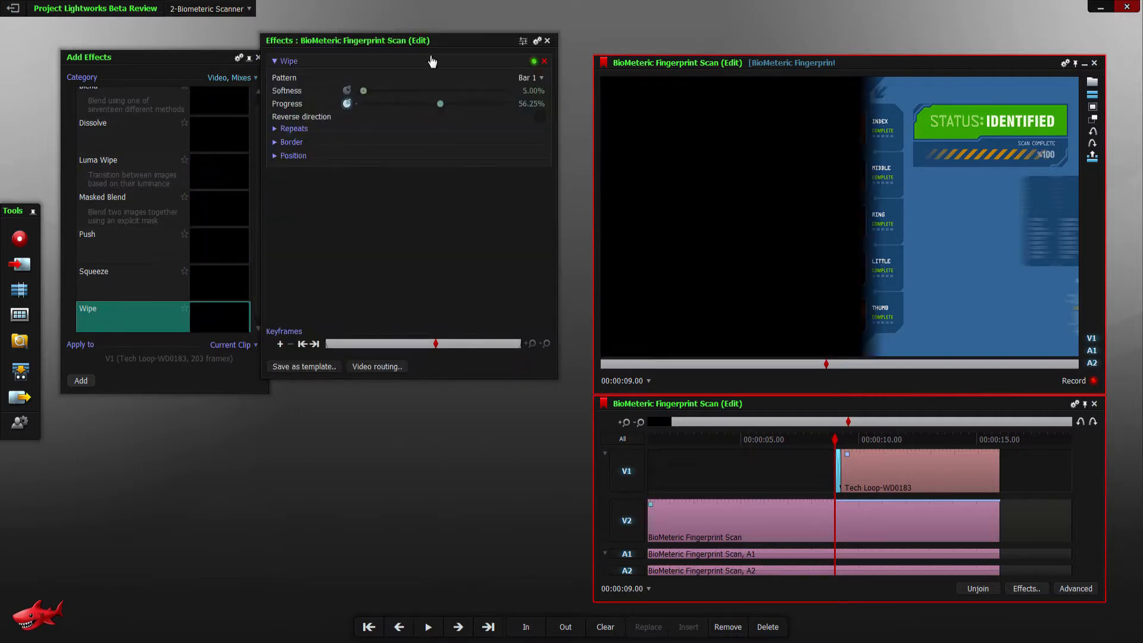
{"action": "left_click_drag", "start_coordinate": [423, 47], "coordinate": [456, 70]}
- Review the Wipe settings, return the edit's playhead to the start and open its video routing
{"action": "left_click", "coordinate": [308, 84]}
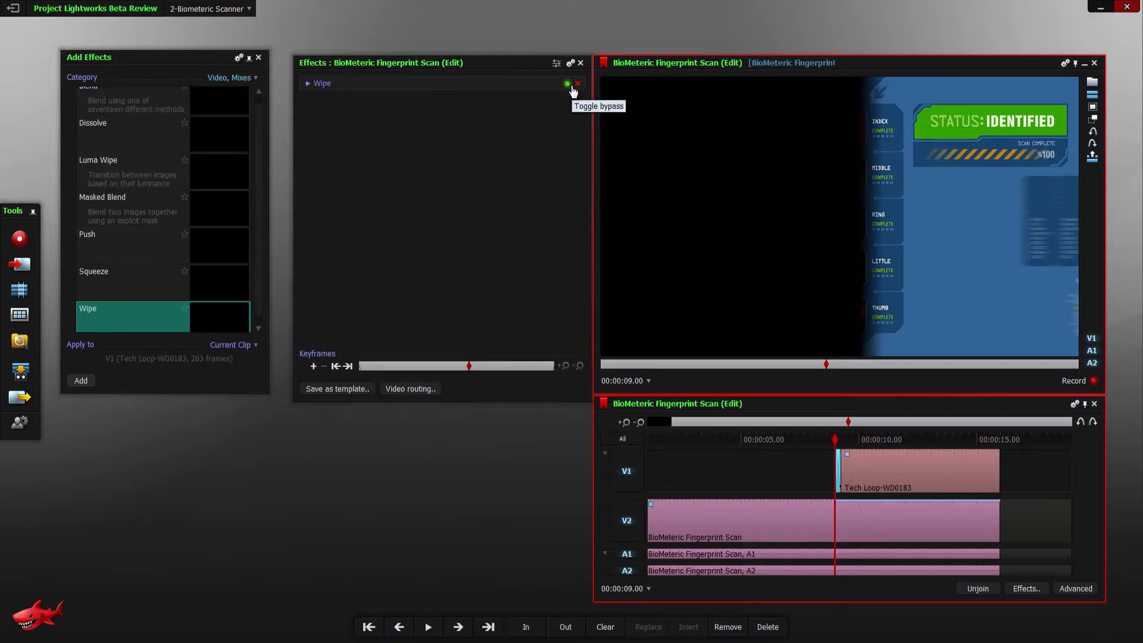
{"action": "left_click", "coordinate": [309, 84]}
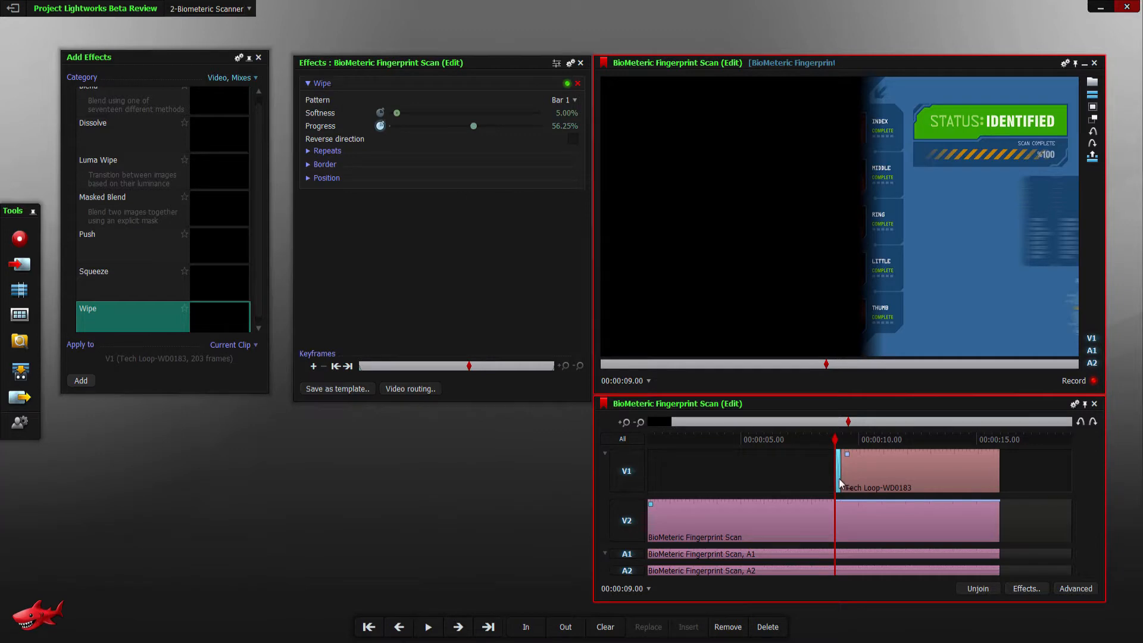
{"action": "left_click_drag", "start_coordinate": [827, 364], "coordinate": [602, 438]}
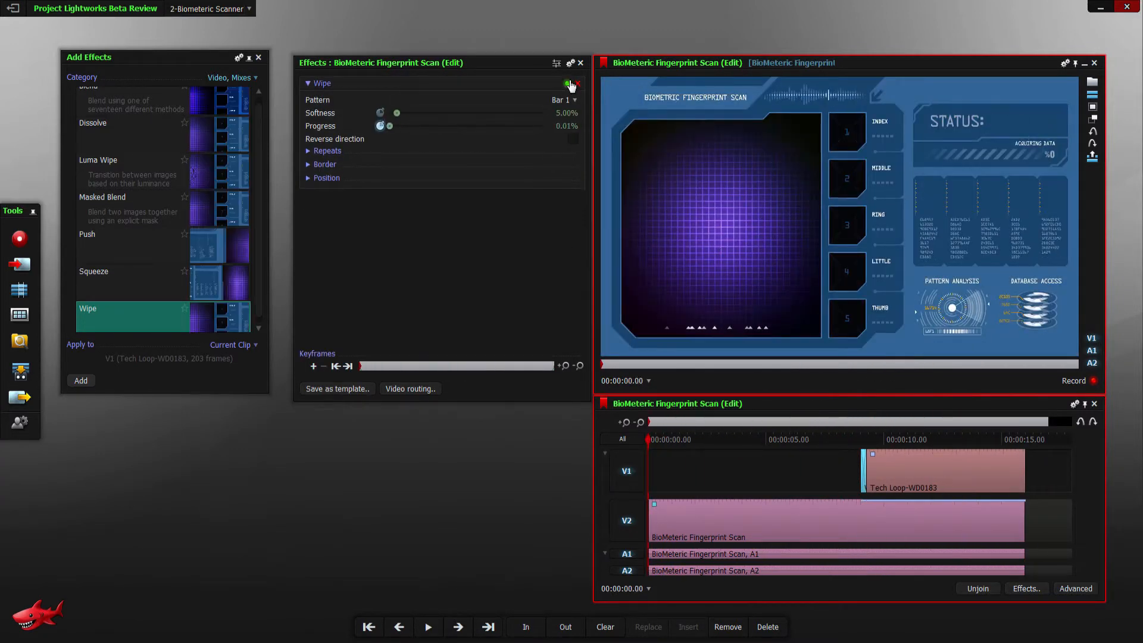
{"action": "left_click", "coordinate": [410, 390]}
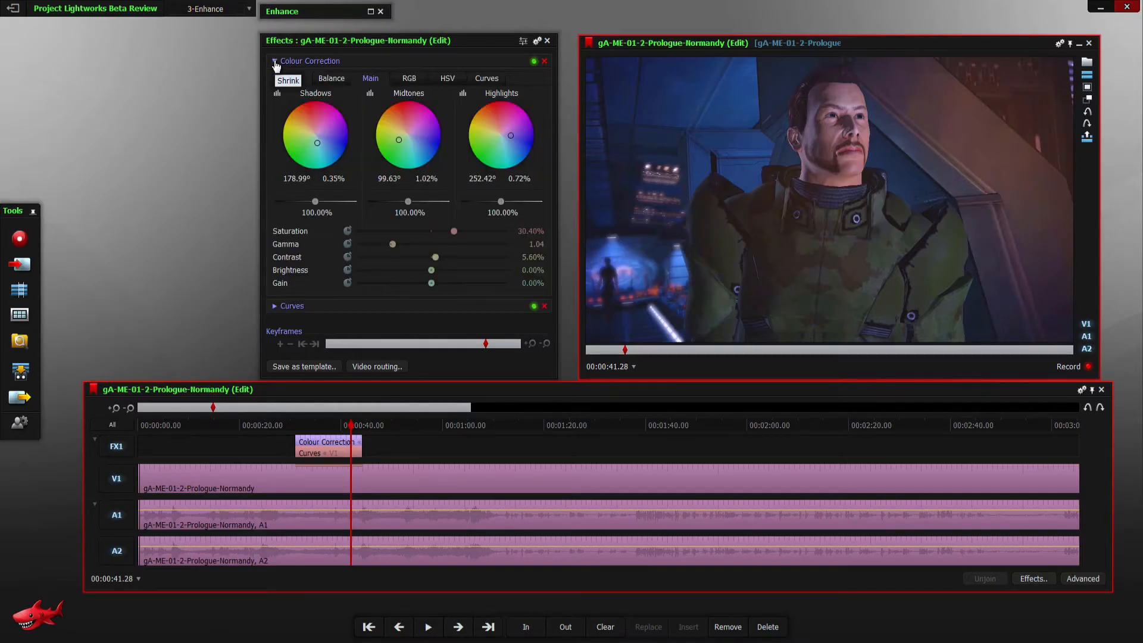
- Collapse the Colour Correction and Curves settings and open the Normandy edit's video routing, clear of the viewer
{"action": "left_click", "coordinate": [275, 61]}
{"action": "left_click", "coordinate": [275, 78]}
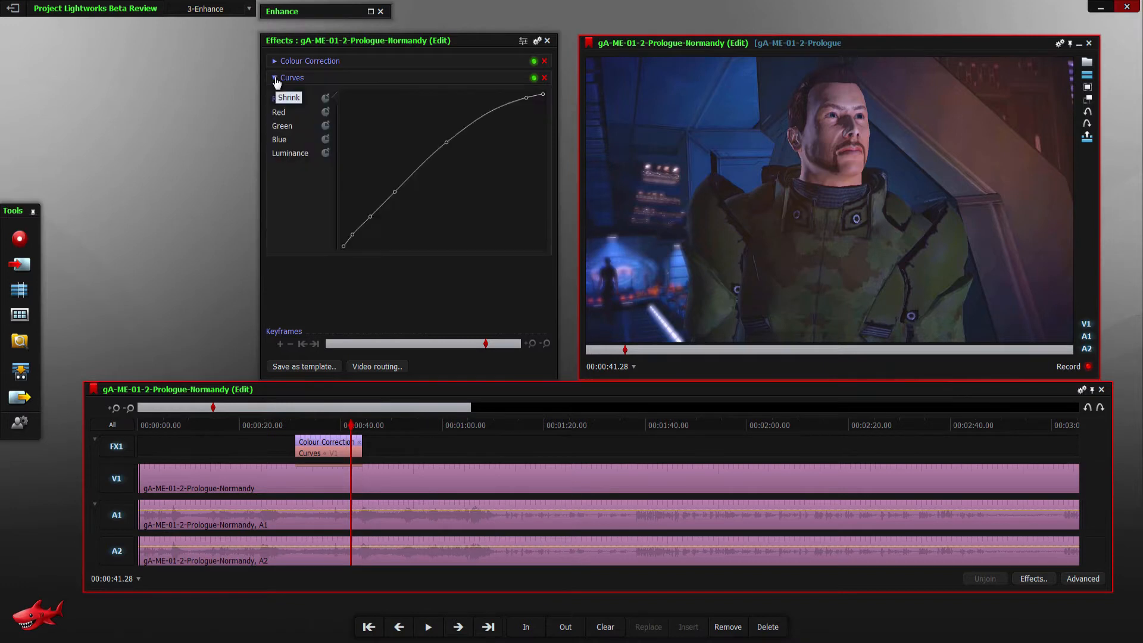
{"action": "left_click", "coordinate": [275, 78]}
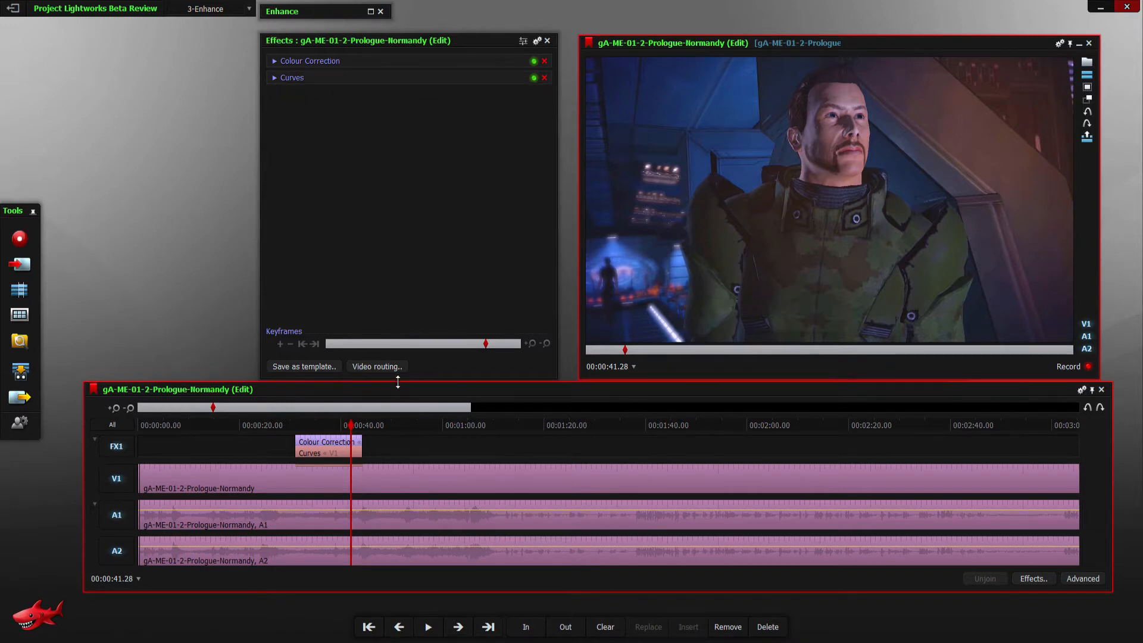
{"action": "left_click", "coordinate": [385, 368]}
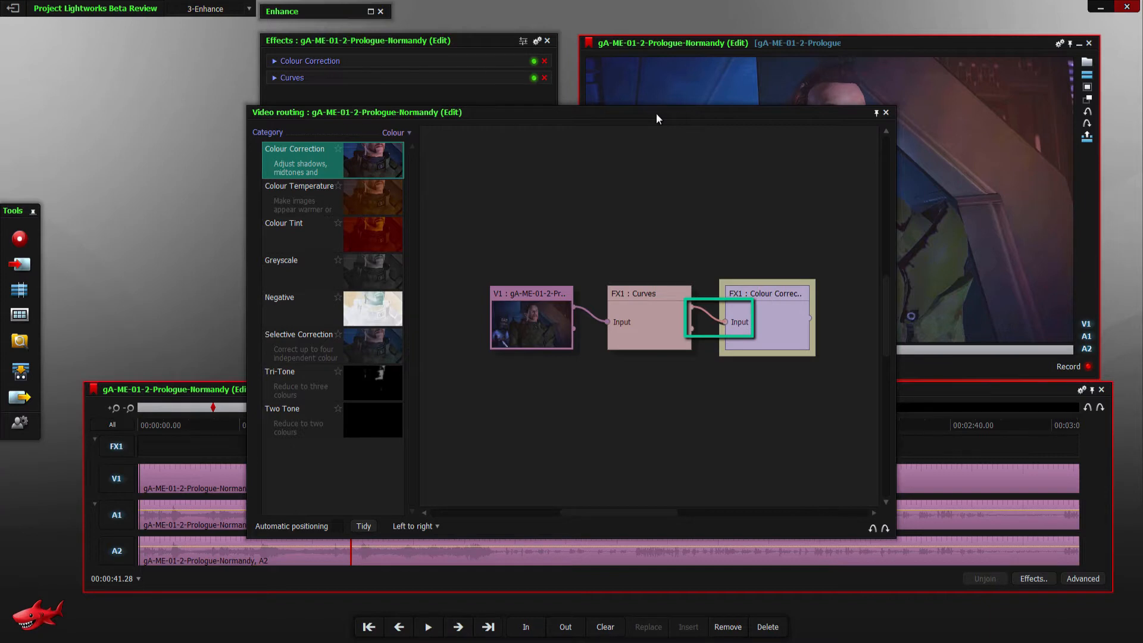
{"action": "left_click_drag", "start_coordinate": [656, 113], "coordinate": [466, 145]}
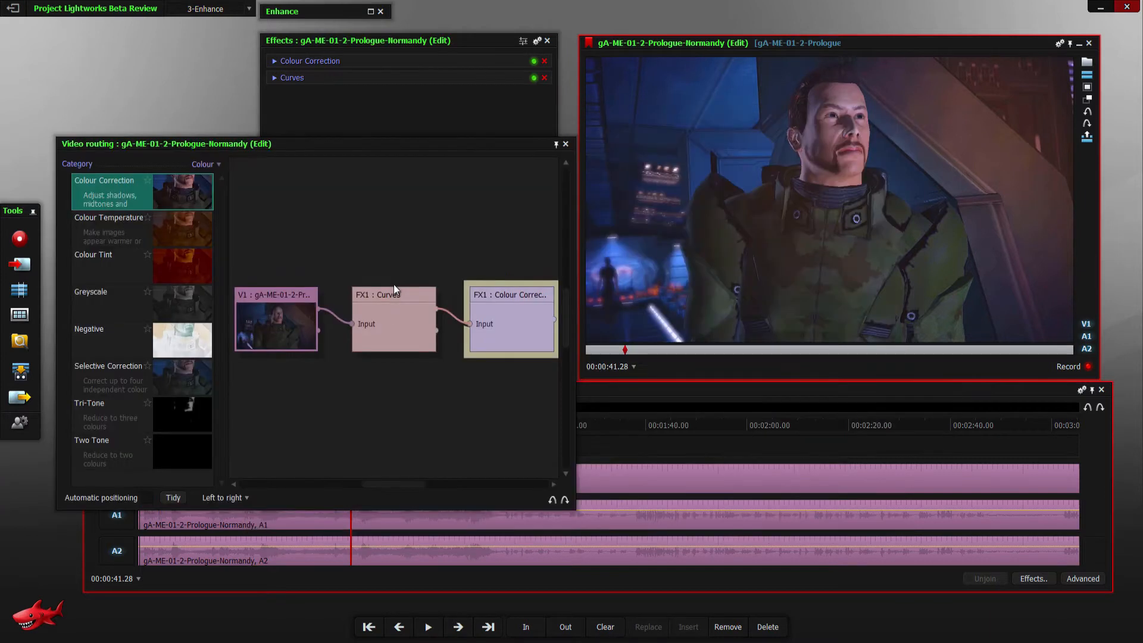
- Disconnect the links between the V1 clip, Curves and Colour Correction nodes, and rearrange the three nodes
{"action": "left_click", "coordinate": [352, 325]}
{"action": "left_click", "coordinate": [469, 326]}
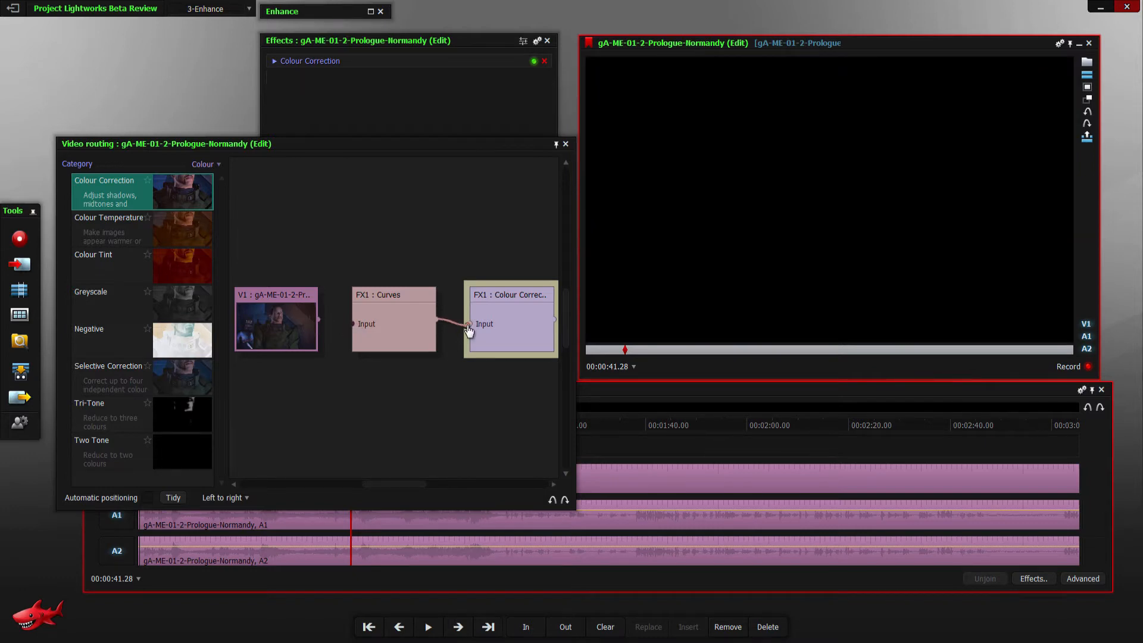
{"action": "left_click", "coordinate": [468, 325]}
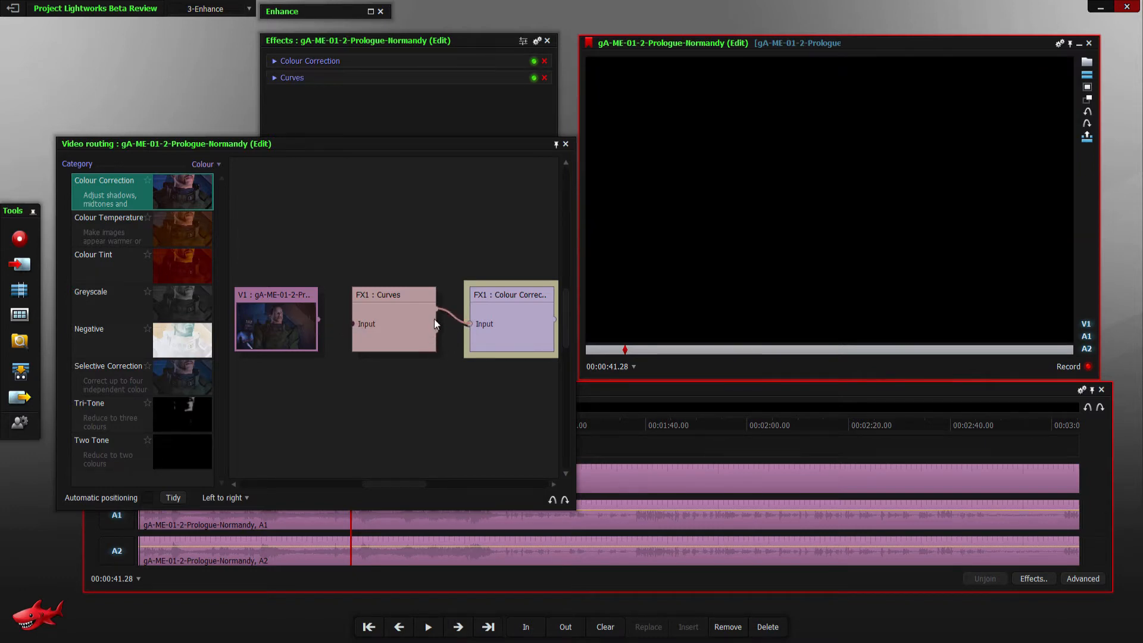
{"action": "left_click_drag", "start_coordinate": [437, 309], "coordinate": [451, 296]}
{"action": "left_click_drag", "start_coordinate": [395, 303], "coordinate": [393, 217]}
{"action": "left_click_drag", "start_coordinate": [277, 294], "coordinate": [388, 307]}
{"action": "left_click_drag", "start_coordinate": [516, 283], "coordinate": [274, 246]}
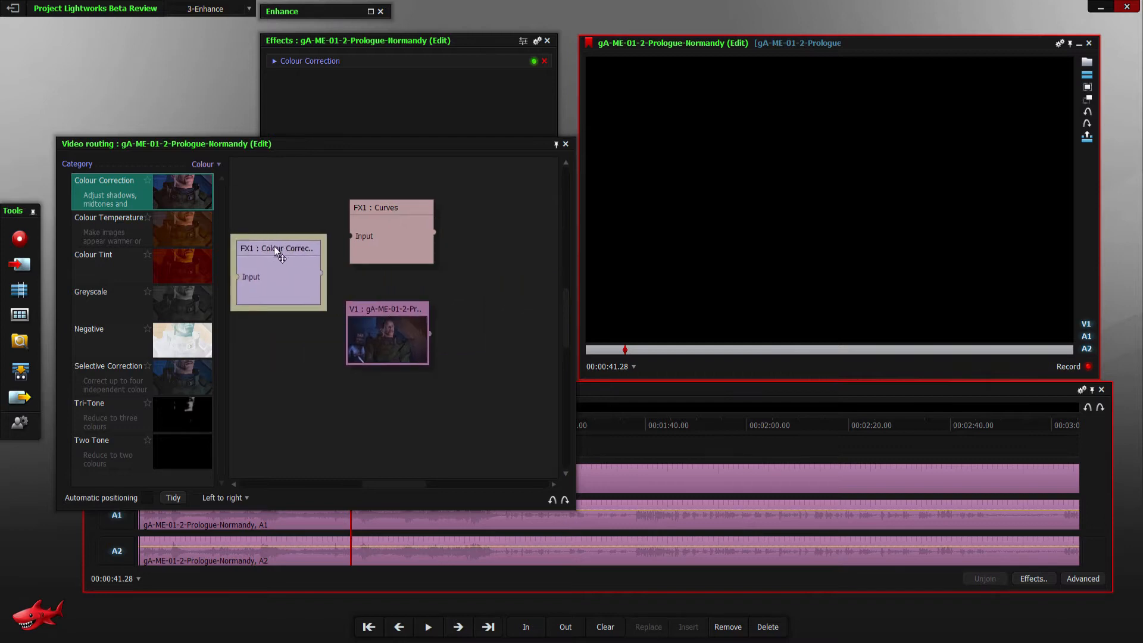
- Connect Curves to the Colour Correction input and the V1 clip to the Curves input, spacing the nodes apart
{"action": "left_click_drag", "start_coordinate": [435, 232], "coordinate": [287, 281]}
{"action": "left_click_drag", "start_coordinate": [372, 298], "coordinate": [531, 278]}
{"action": "left_click_drag", "start_coordinate": [422, 210], "coordinate": [309, 233]}
{"action": "left_click_drag", "start_coordinate": [538, 232], "coordinate": [455, 174]}
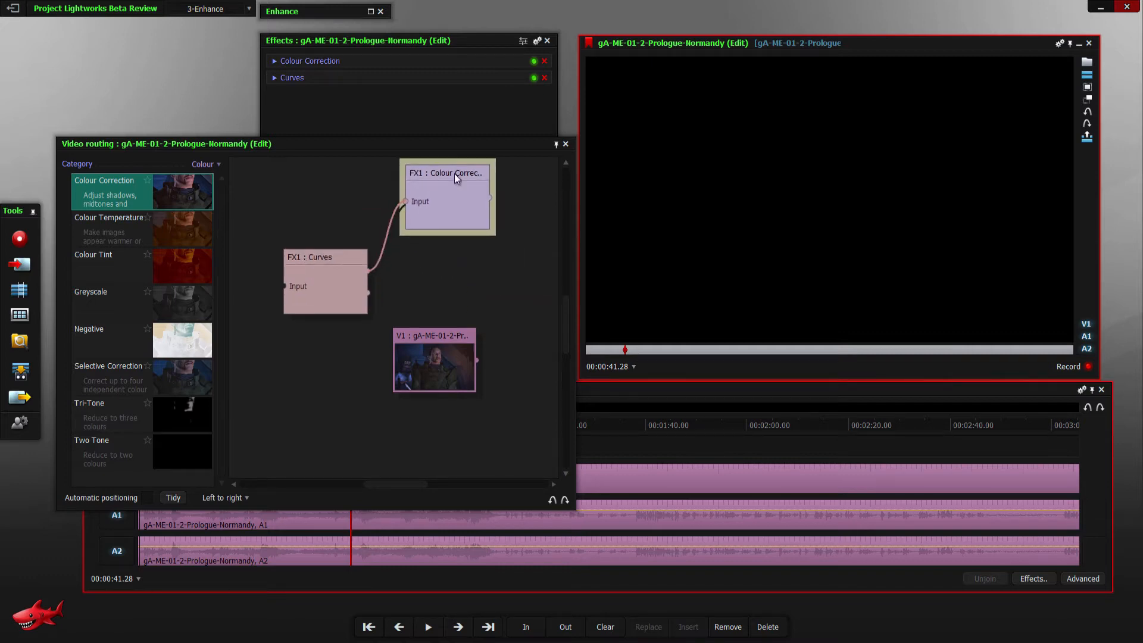
{"action": "left_click_drag", "start_coordinate": [323, 252], "coordinate": [331, 269]}
{"action": "left_click_drag", "start_coordinate": [480, 364], "coordinate": [292, 301]}
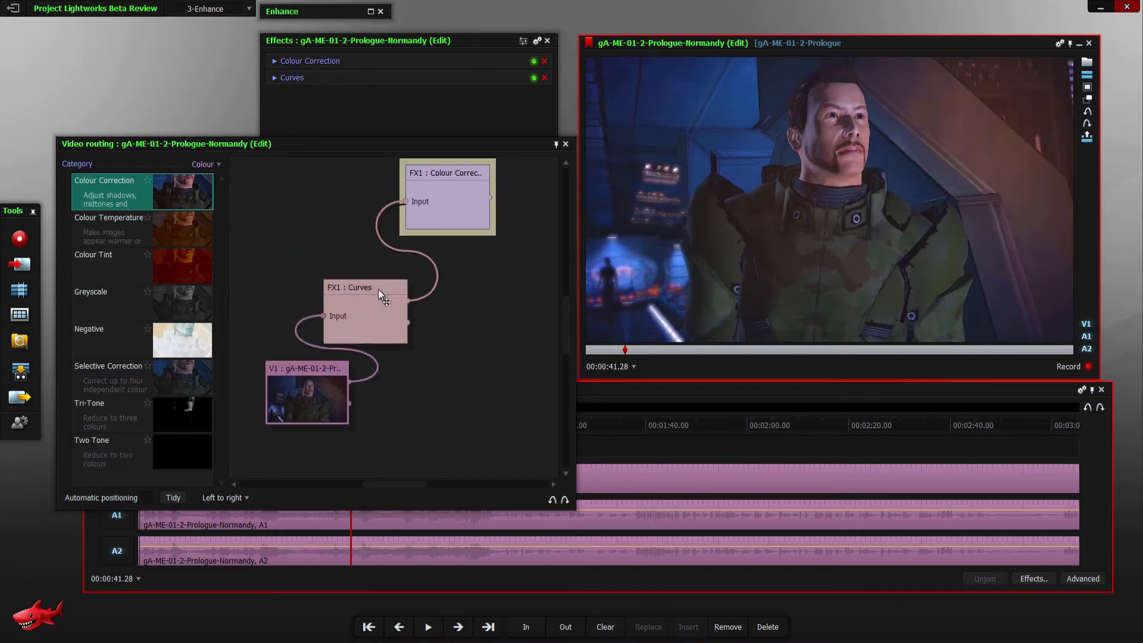
{"action": "left_click_drag", "start_coordinate": [396, 308], "coordinate": [391, 328]}
- Reroute the V1 clip into Colour Correction and connect the Colour Correction output to the Curves input
{"action": "left_click_drag", "start_coordinate": [315, 310], "coordinate": [392, 212]}
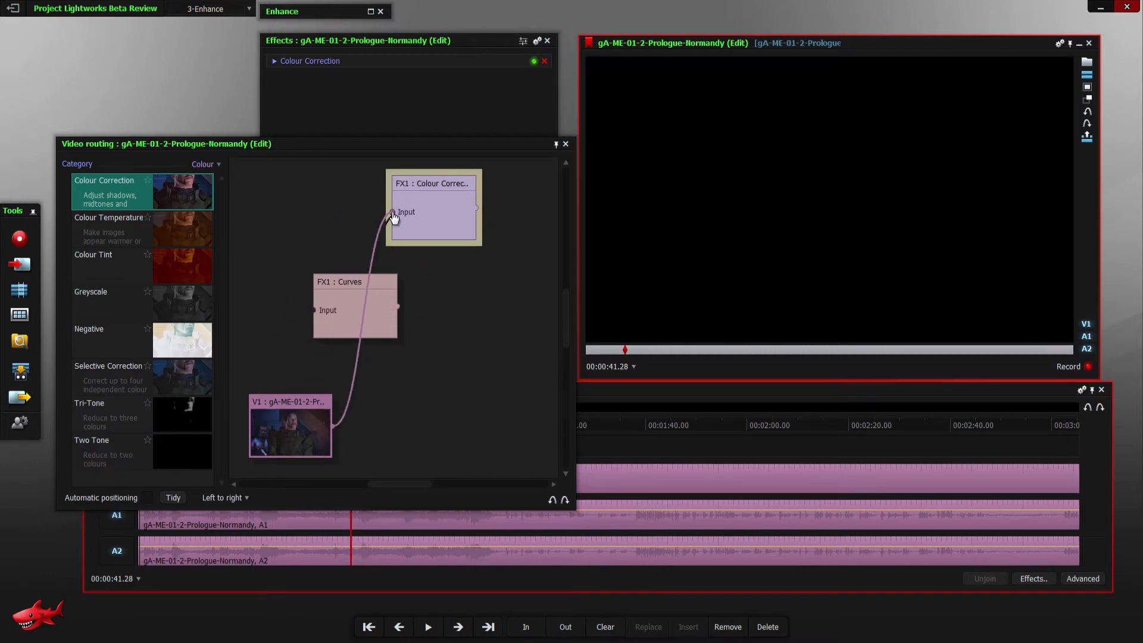
{"action": "left_click_drag", "start_coordinate": [388, 280], "coordinate": [501, 290]}
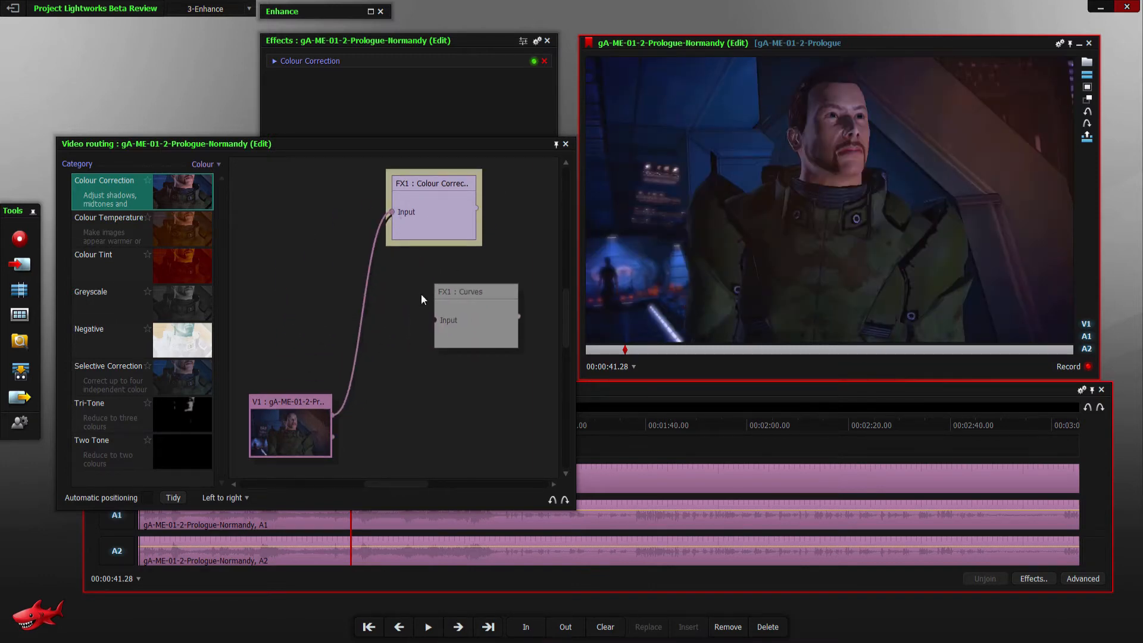
{"action": "left_click_drag", "start_coordinate": [476, 208], "coordinate": [435, 320]}
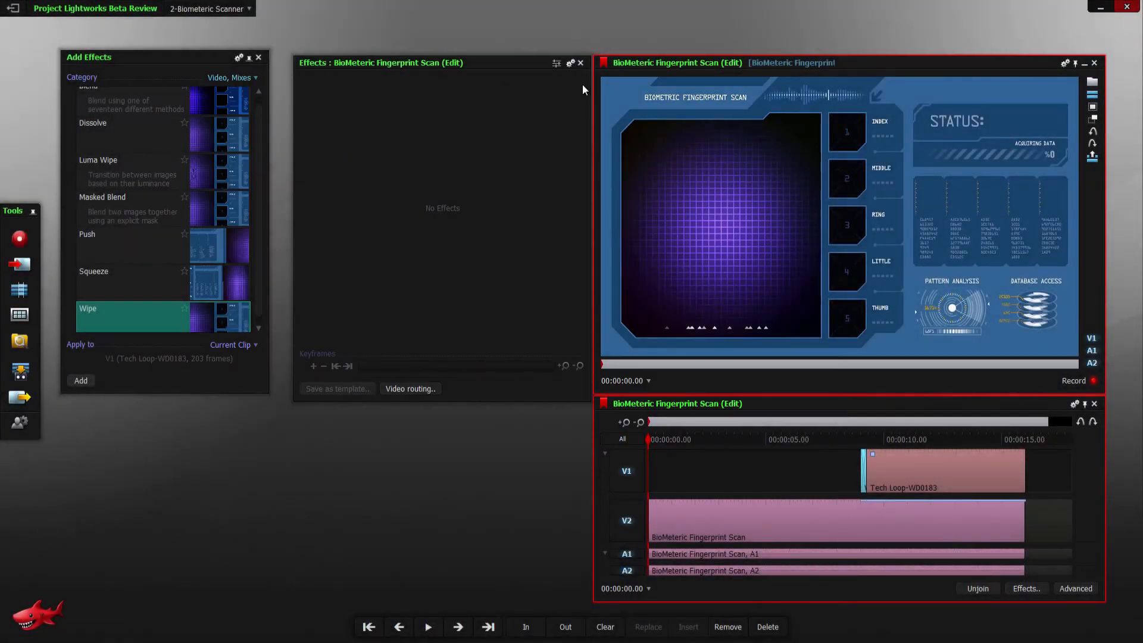
- Close the Wipe effects panel and switch to the 3-Enhance room
{"action": "left_click", "coordinate": [581, 63]}
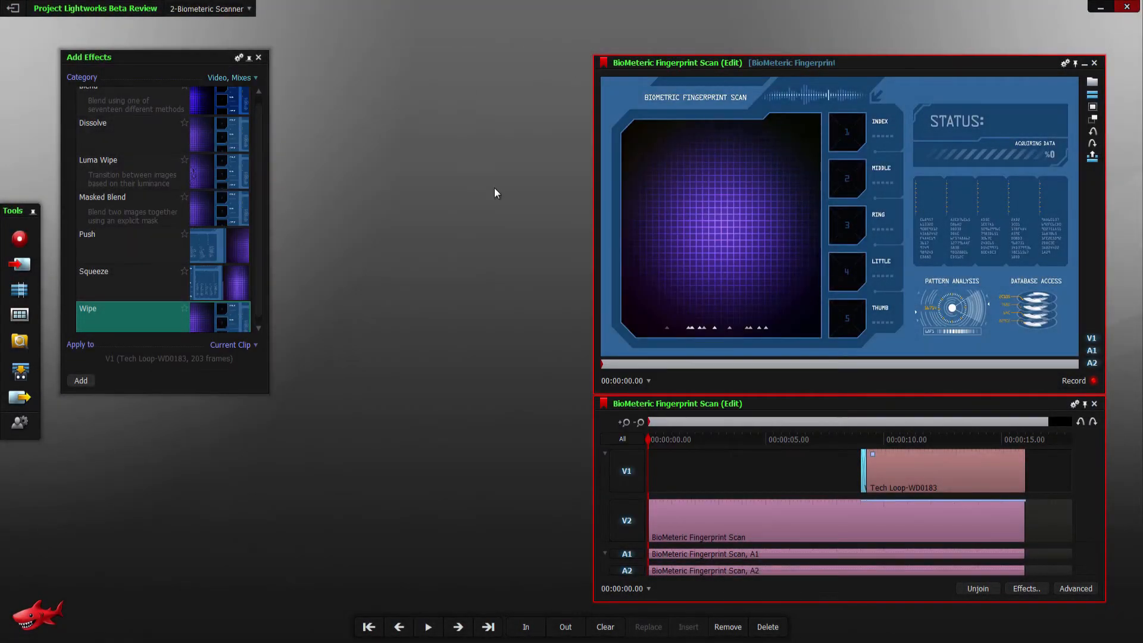
{"action": "left_click", "coordinate": [222, 10]}
{"action": "left_click", "coordinate": [203, 153]}
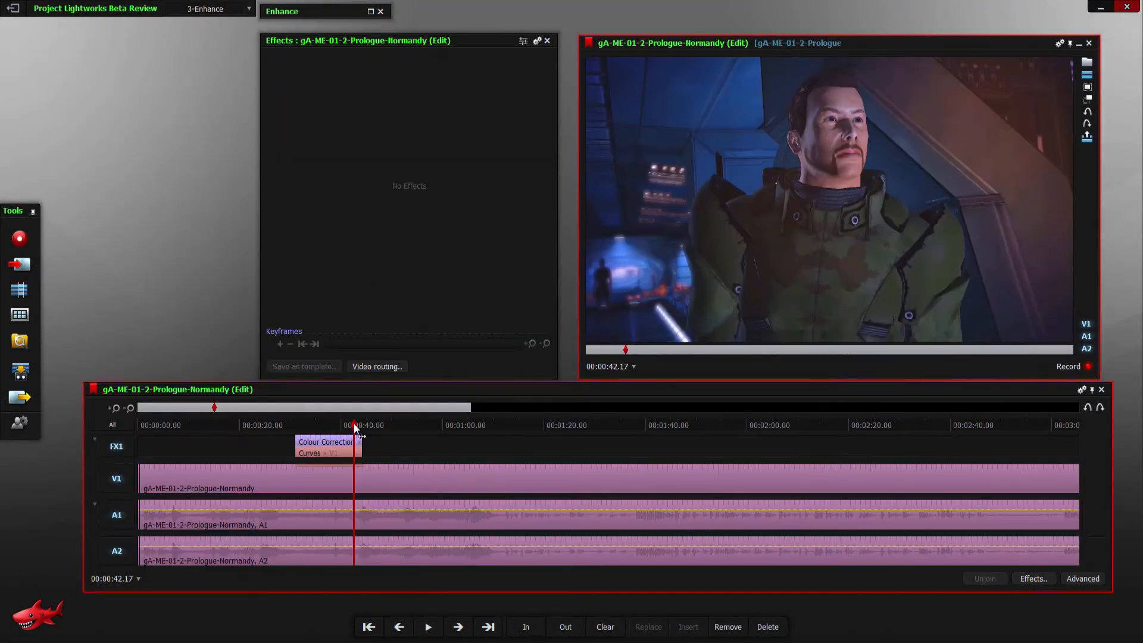
- Place the Normandy edit's playhead at 00:00:42.00 and review its Colour Correction and Curves settings
{"action": "left_click_drag", "start_coordinate": [355, 426], "coordinate": [351, 427]}
{"action": "left_click", "coordinate": [275, 62]}
{"action": "left_click", "coordinate": [275, 78]}
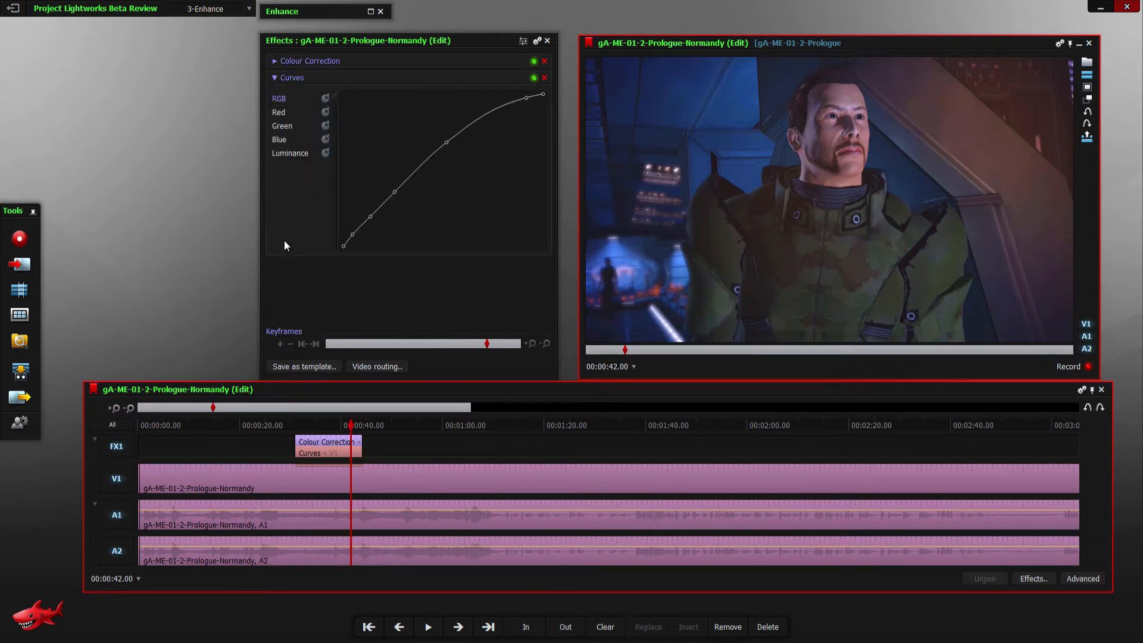
{"action": "left_click", "coordinate": [275, 78]}
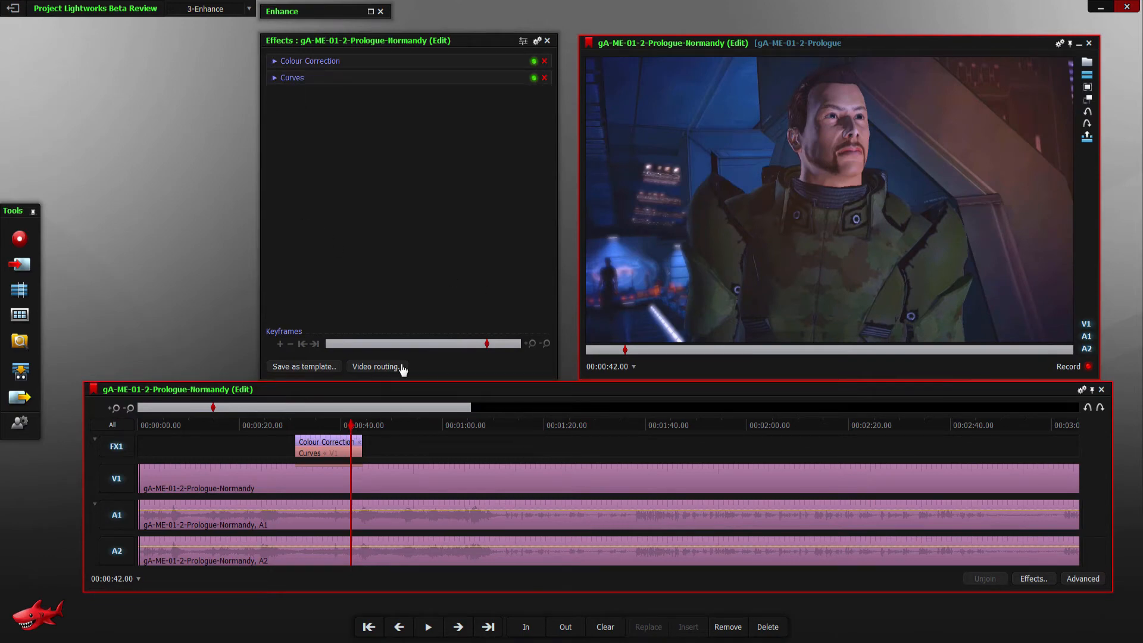
- Play back the Normandy section covered by the Colour Correction and Curves effects, stopping before they end
{"action": "left_click_drag", "start_coordinate": [338, 425], "coordinate": [312, 427]}
{"action": "key", "text": "space"}
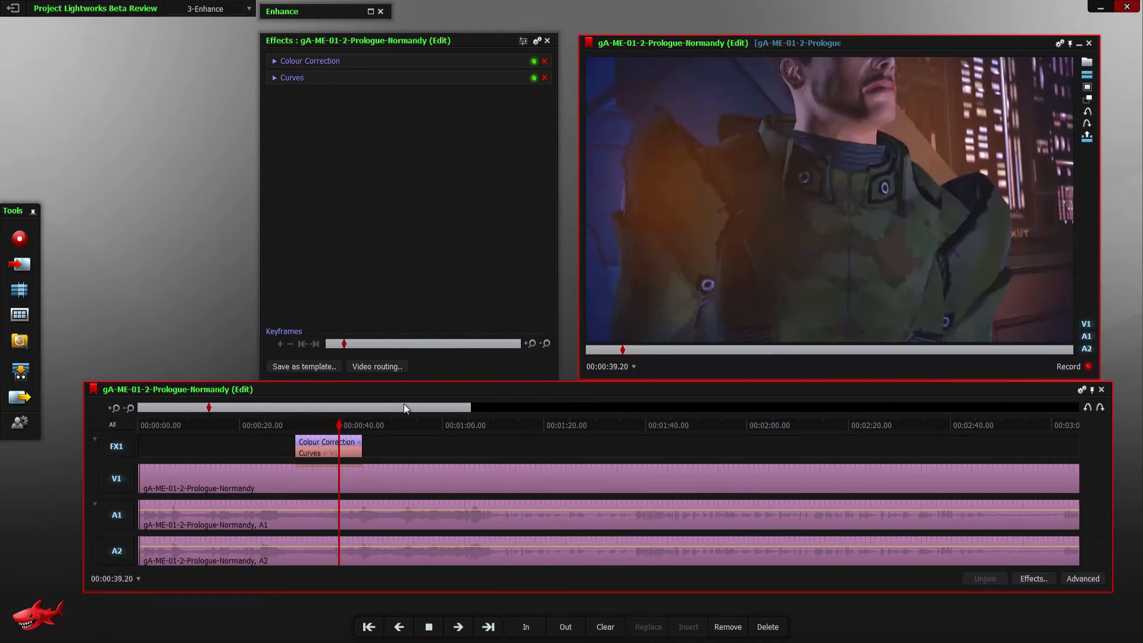
{"action": "key", "text": "space"}
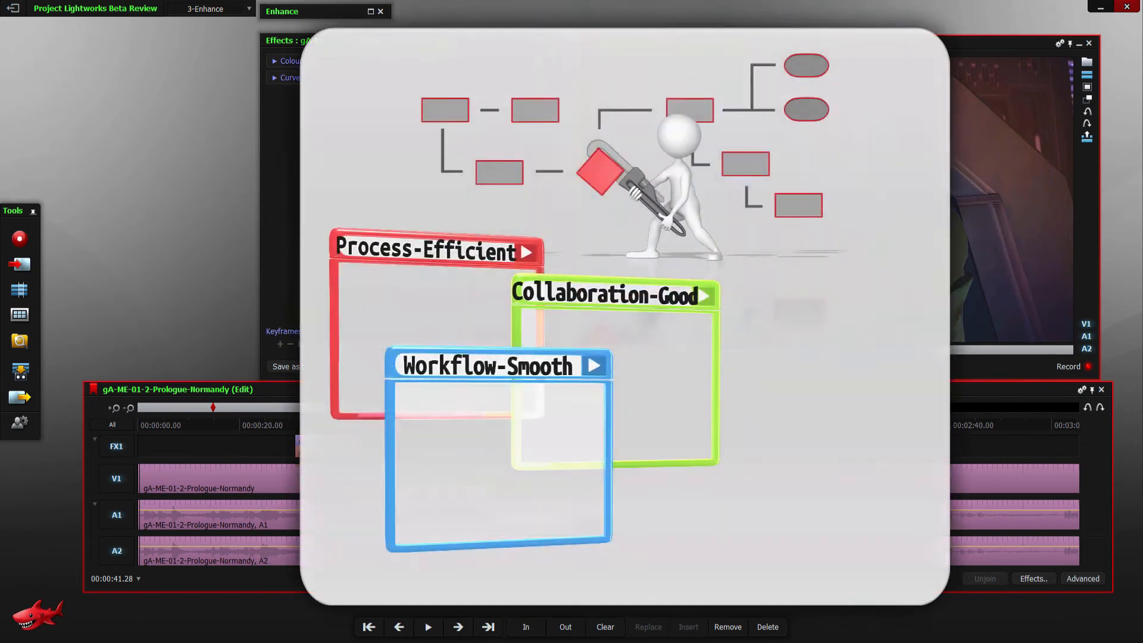